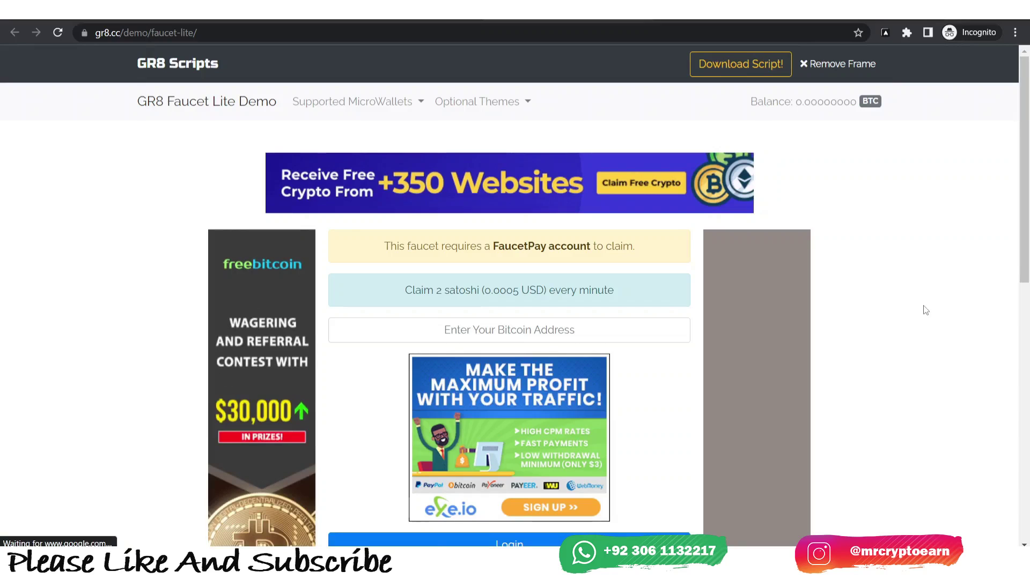
# - Look over the GR8 Faucet Lite demo page, then return to the gr8.cc home page
pyautogui.scroll(-2, 1028, 241)
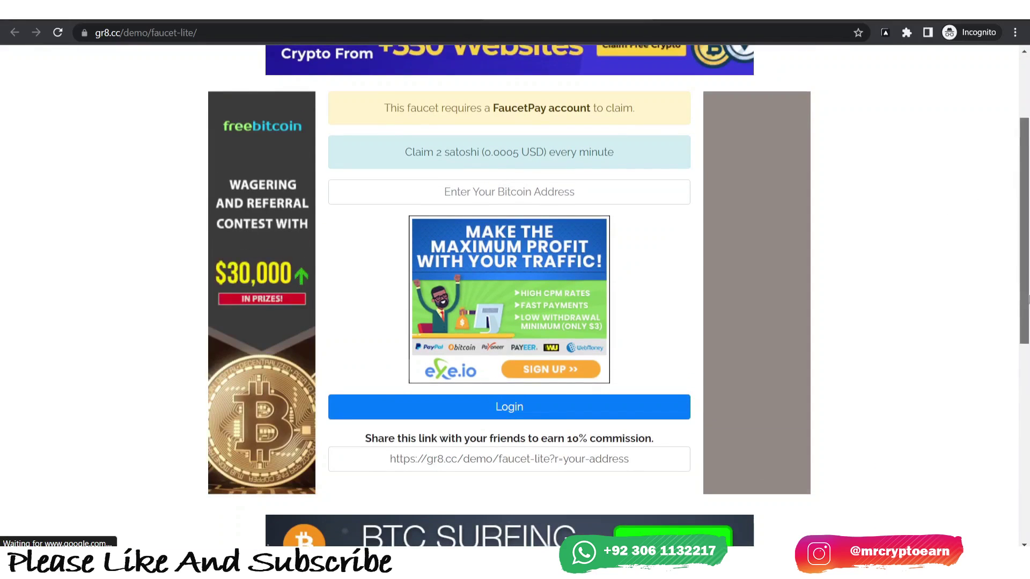
pyautogui.scroll(-5, 1028, 455)
pyautogui.moveTo(1028, 426); pyautogui.dragTo(1007, 192)
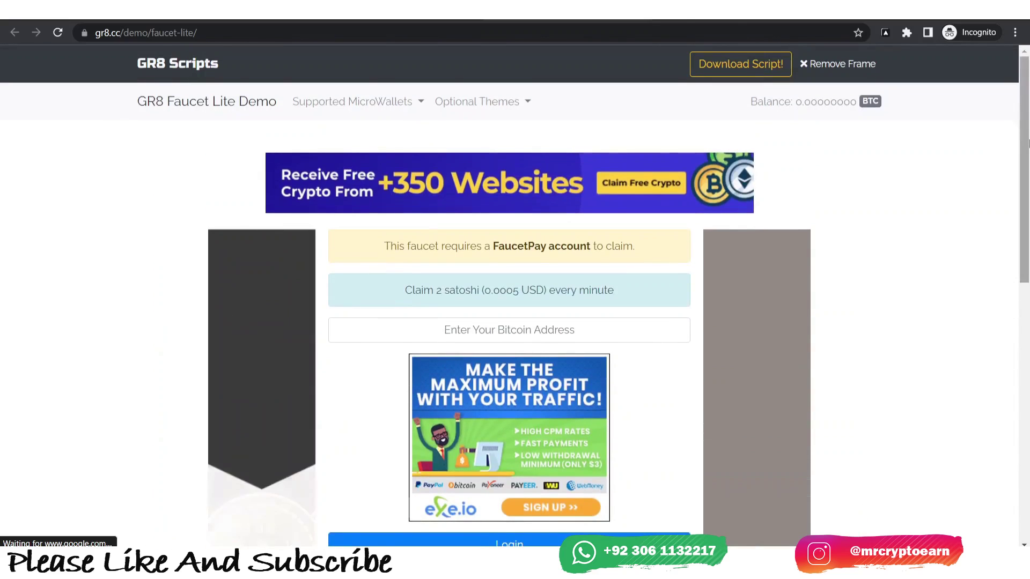
pyautogui.scroll(-3, 1028, 211)
pyautogui.scroll(3, 1028, 211)
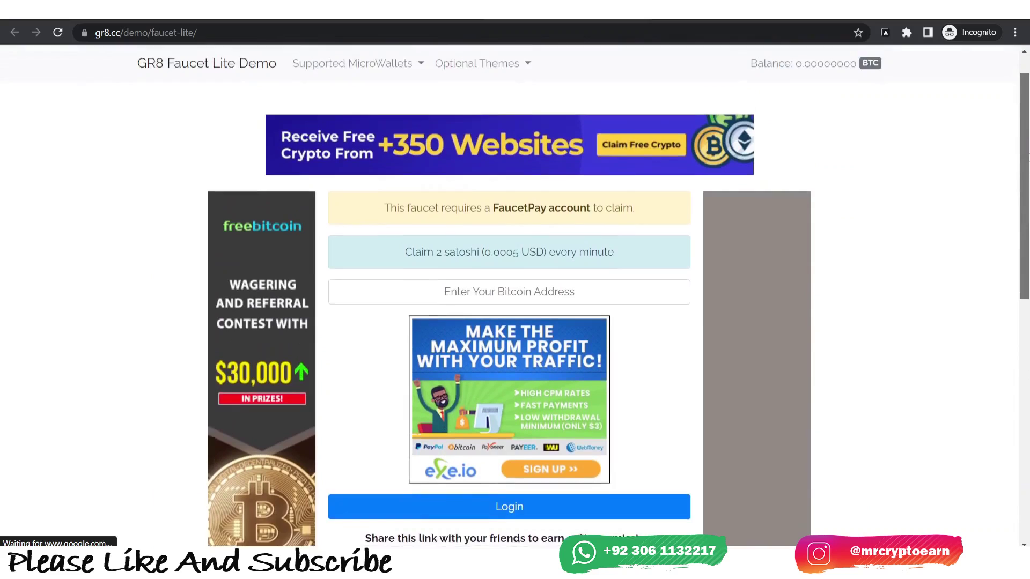
pyautogui.scroll(-3, 1028, 210)
pyautogui.moveTo(1028, 211); pyautogui.dragTo(466, 63)
pyautogui.click(204, 65)
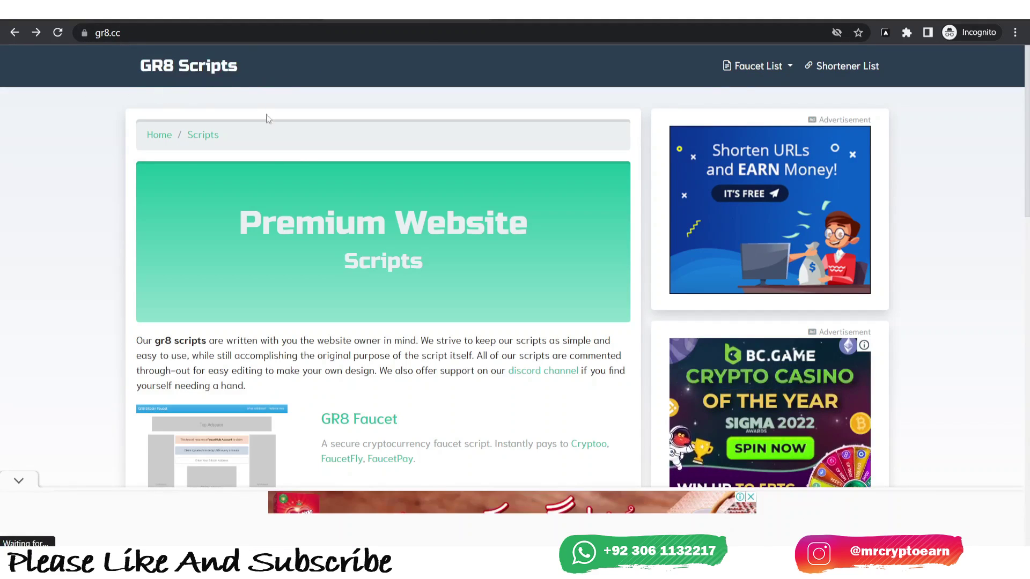
# - Download the GR8 Faucet Script Lite v3 zip from its GR8 Scripts page
pyautogui.scroll(-8, 456, 207)
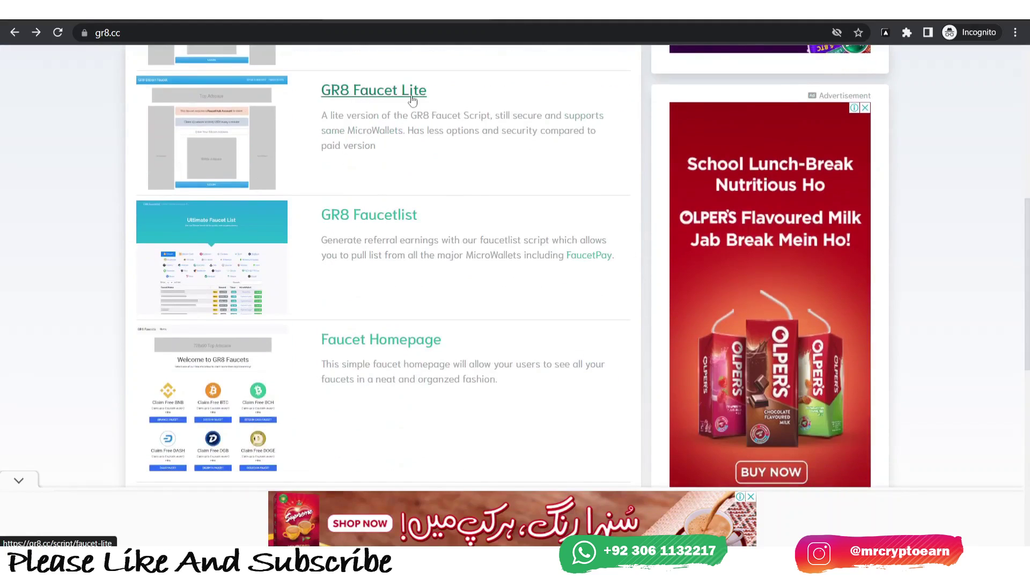
pyautogui.click(370, 100)
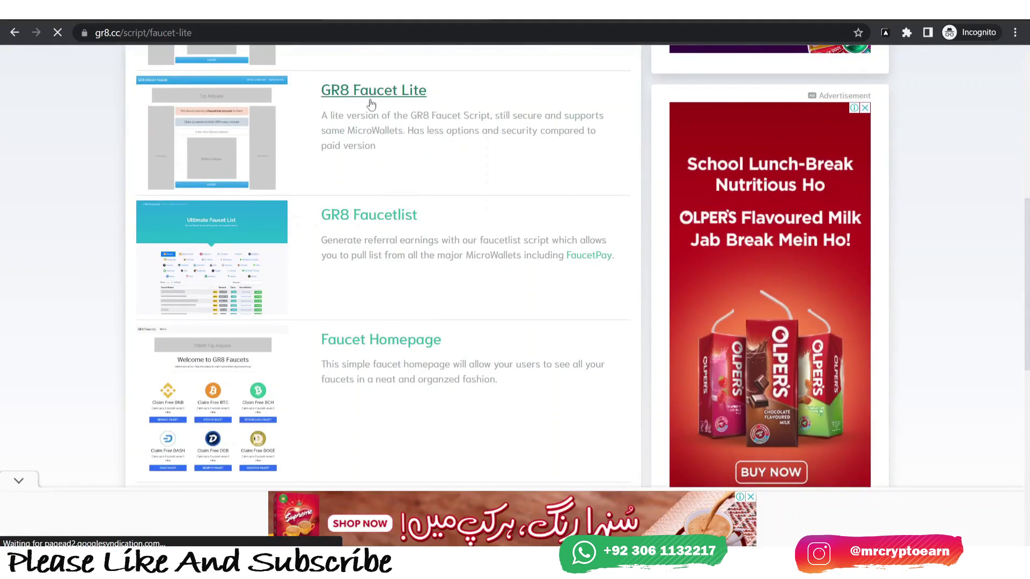
pyautogui.scroll(-7, 1027, 307)
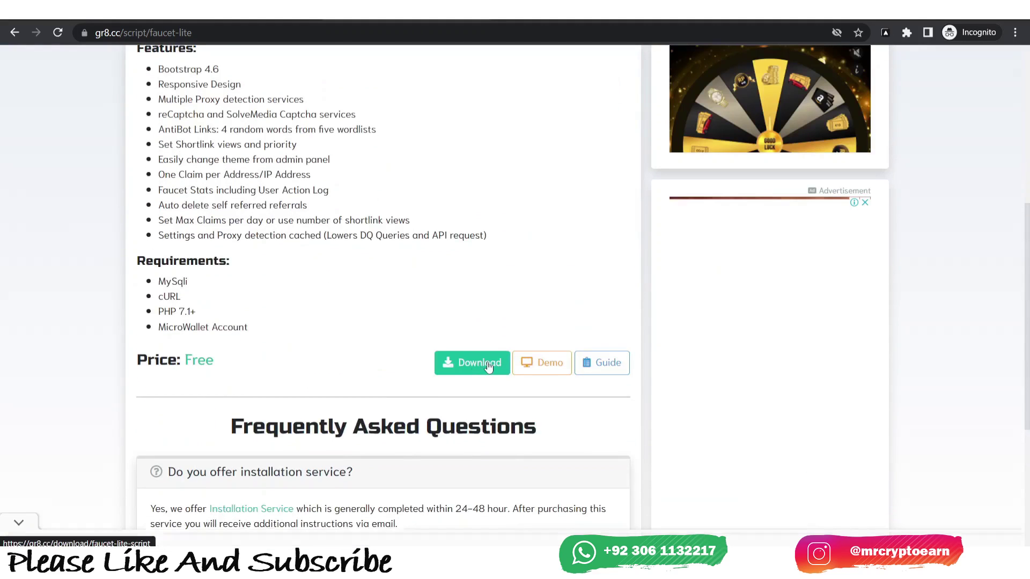
pyautogui.click(466, 370)
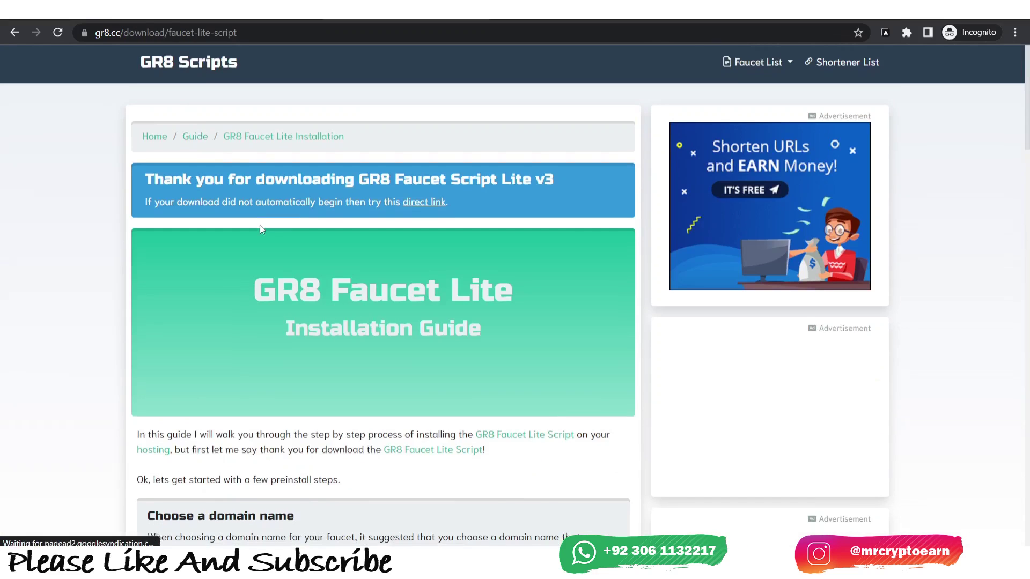
# - Load ecoinclaim.com in the browser and highlight its 404 Not Found message
pyautogui.scroll(-5, 261, 226)
pyautogui.scroll(5, 259, 224)
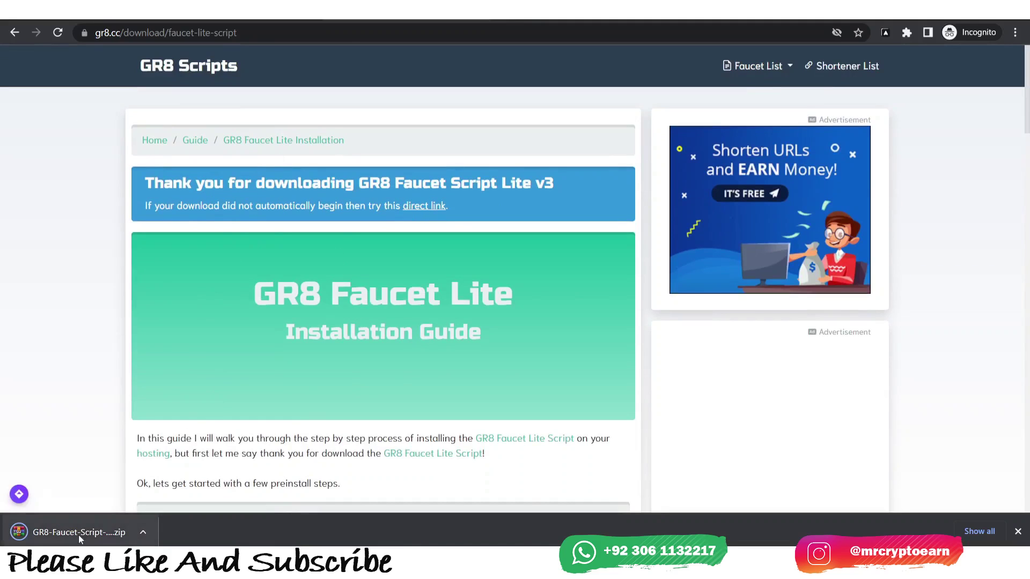
pyautogui.click(242, 24)
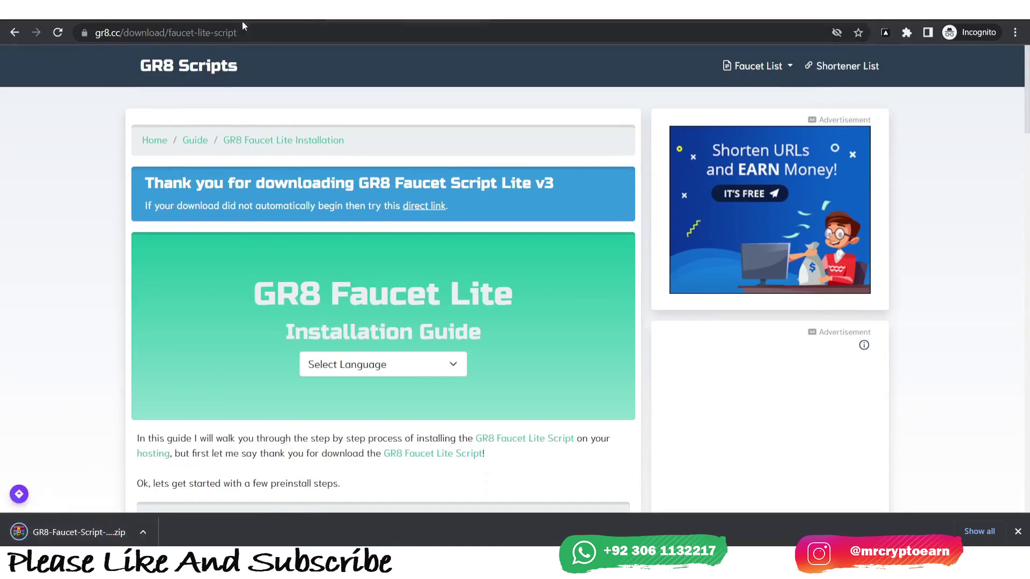
pyautogui.write('ecoinclaim.com')
pyautogui.press('Return')
pyautogui.moveTo(419, 222); pyautogui.dragTo(653, 321)
# - In cPanel, search the tools for 'file' and open File Manager
pyautogui.click(210, 237)
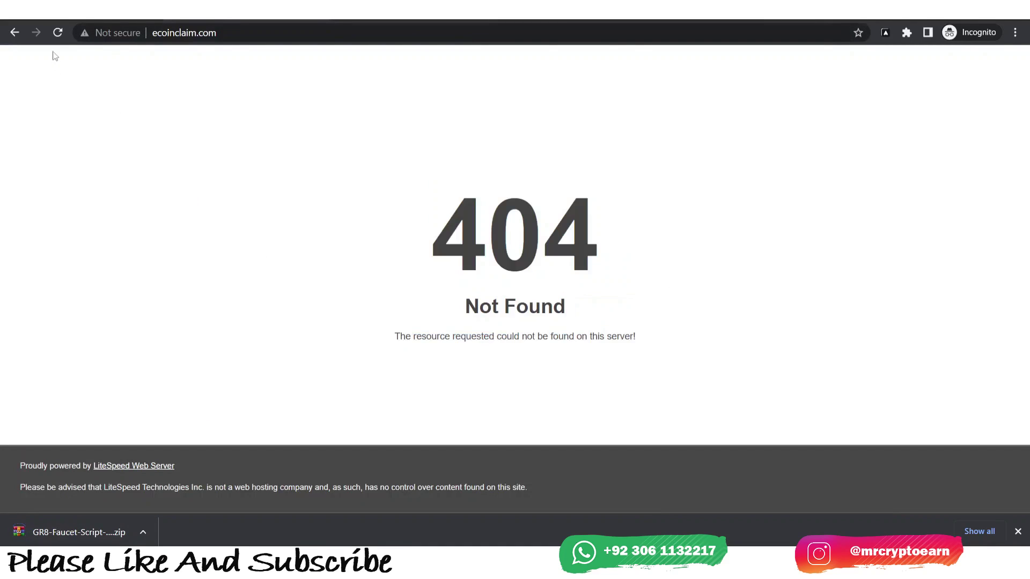
pyautogui.click(54, 20)
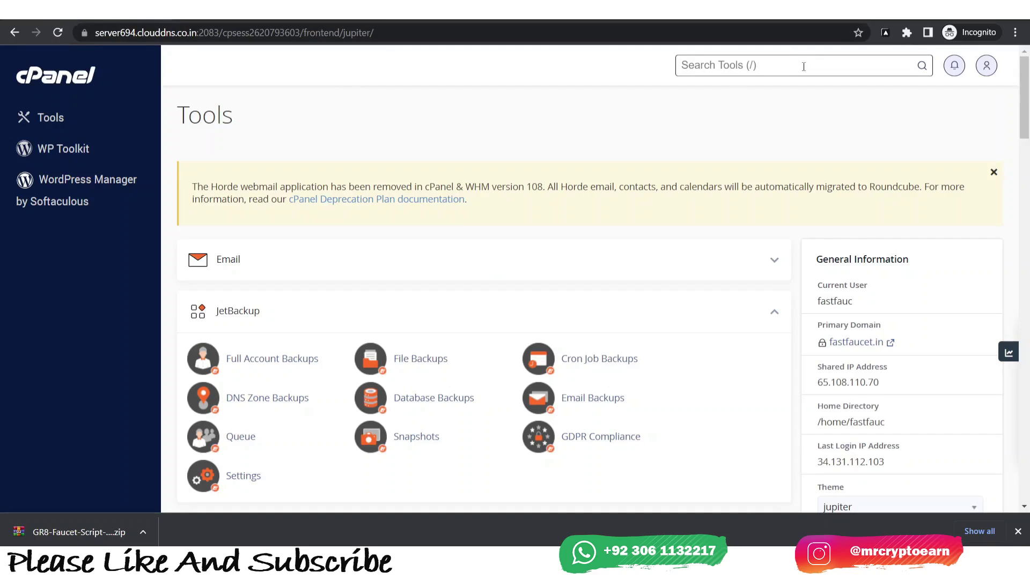
pyautogui.click(803, 65)
pyautogui.write('file')
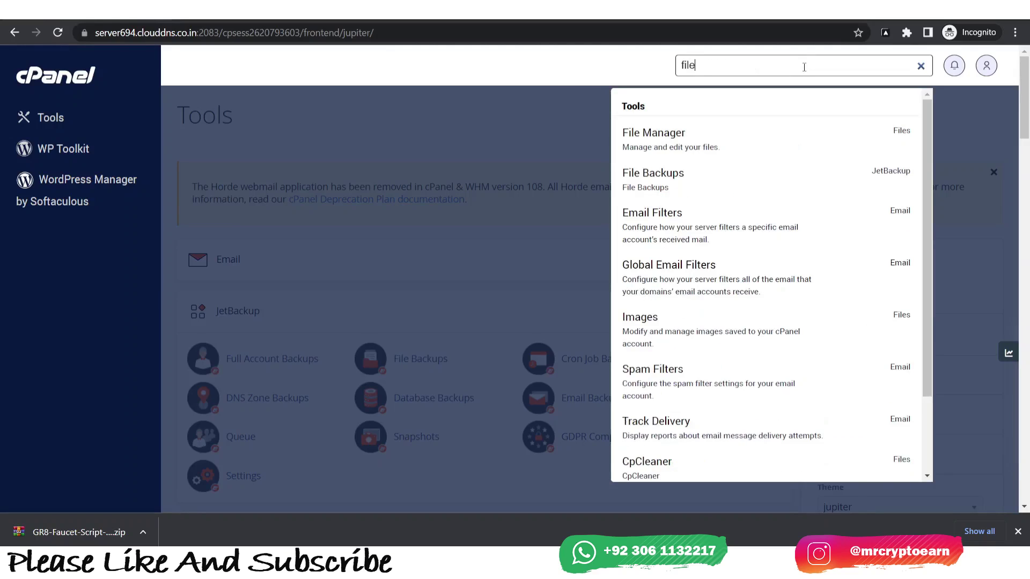
pyautogui.press('Down')
pyautogui.press('Return')
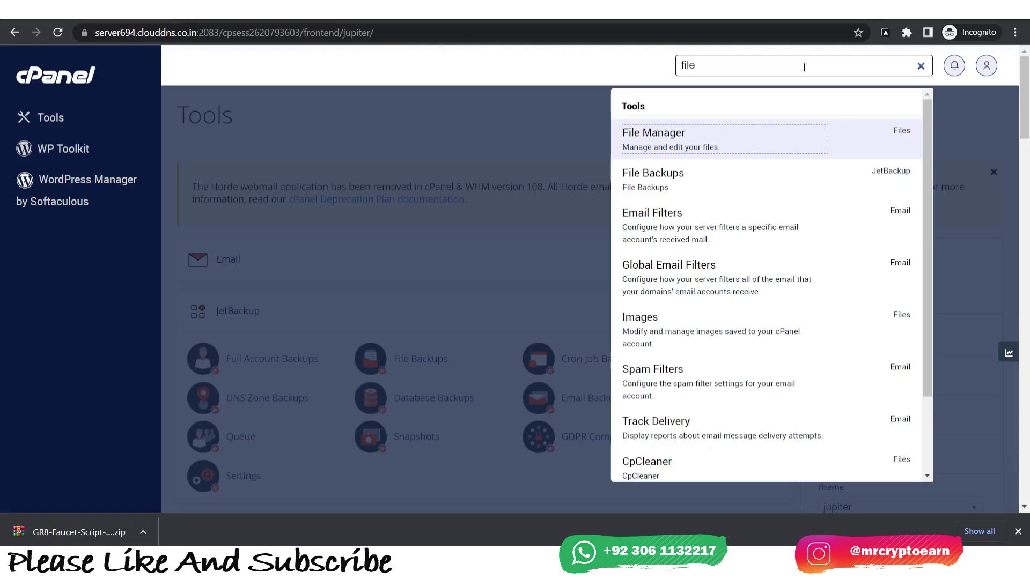
# - Search the tools for 'data' and open MySQL Databases
pyautogui.hotkey('ctrl', 'a')
pyautogui.write('data')
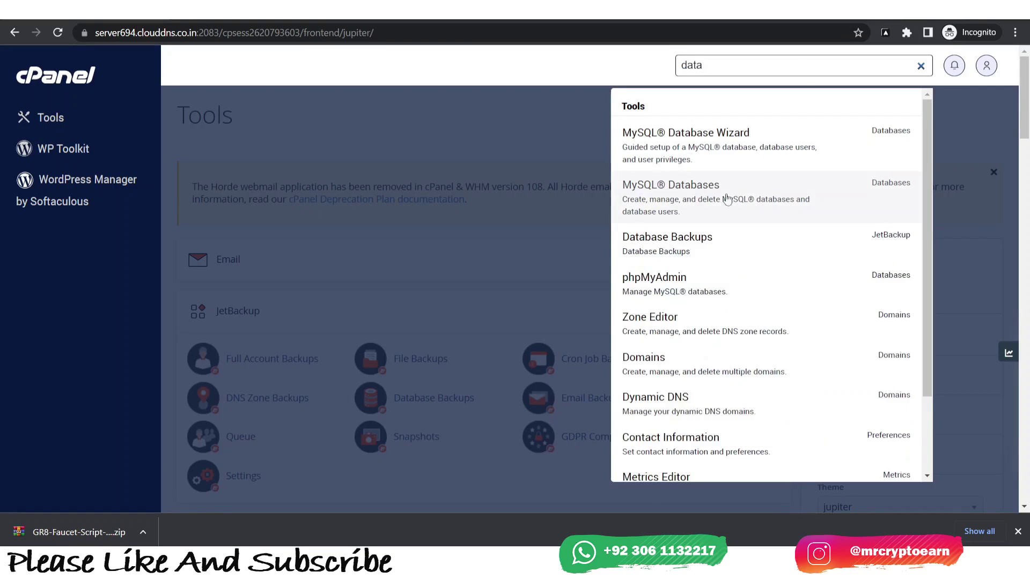
pyautogui.click(741, 201)
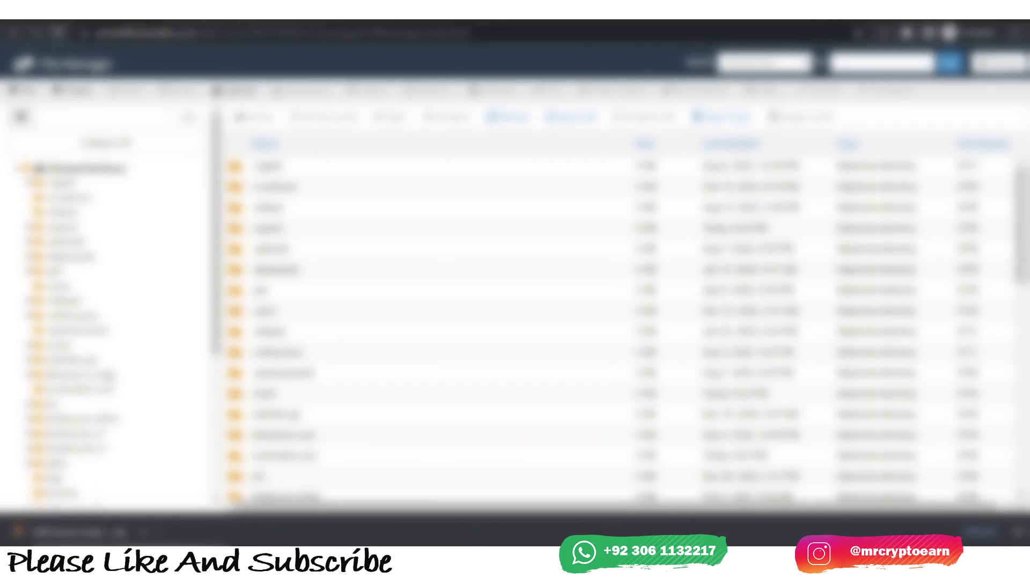
# - Open the ecoinclaim.com folder in File Manager
pyautogui.scroll(-5, 107, 306)
pyautogui.scroll(-3, 107, 305)
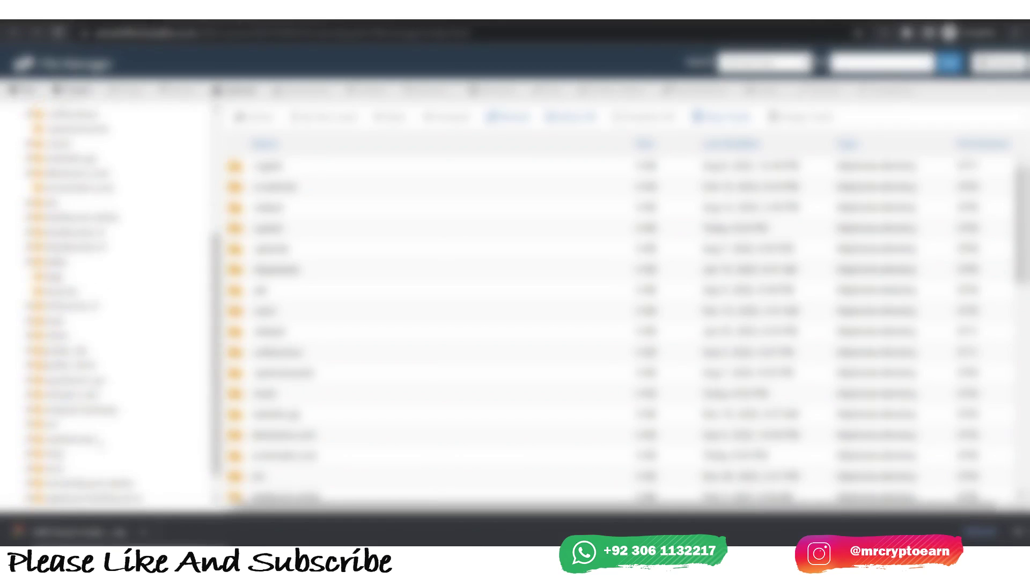
pyautogui.scroll(8, 108, 305)
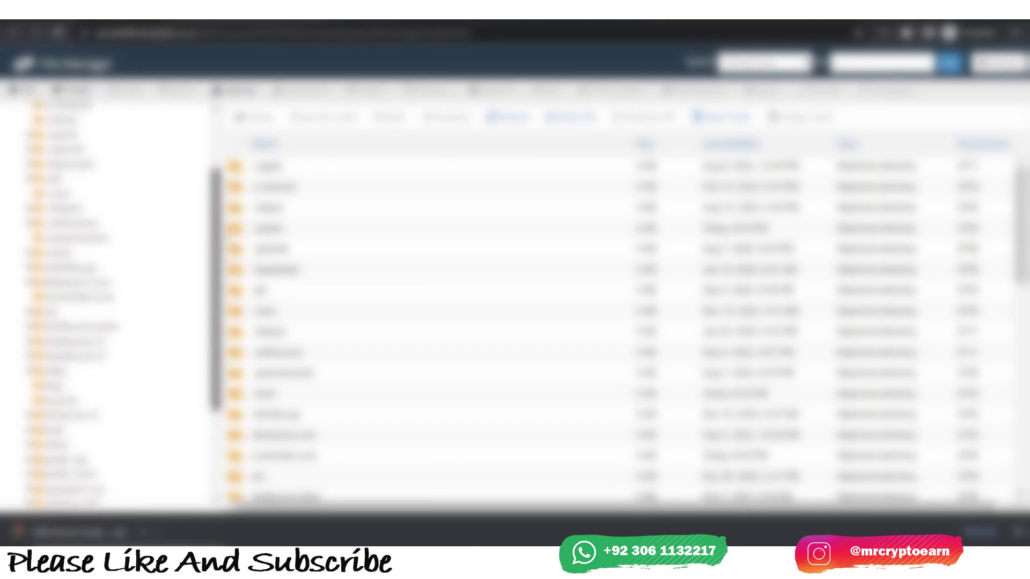
pyautogui.scroll(-1, 616, 322)
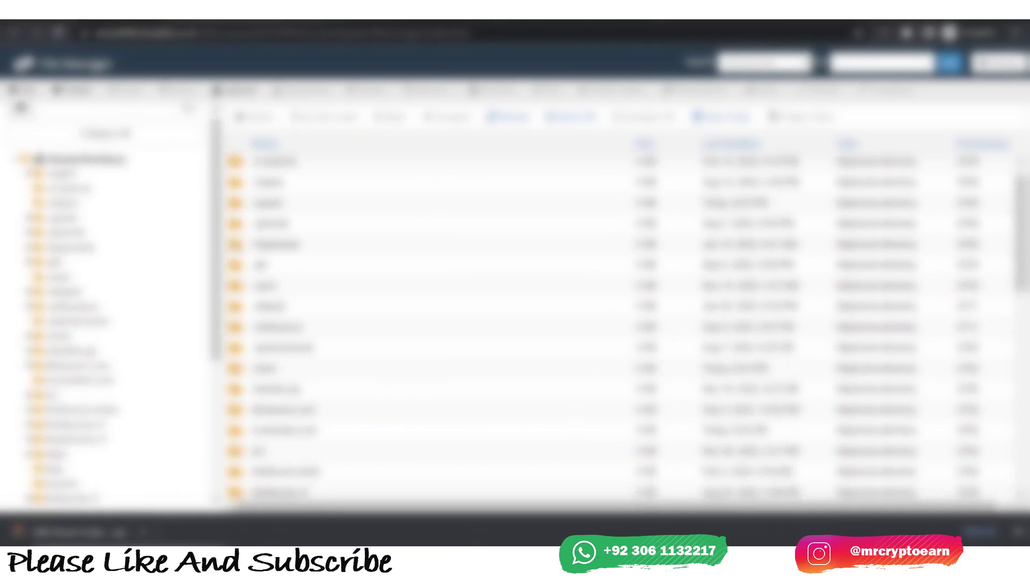
pyautogui.scroll(-5, 343, 303)
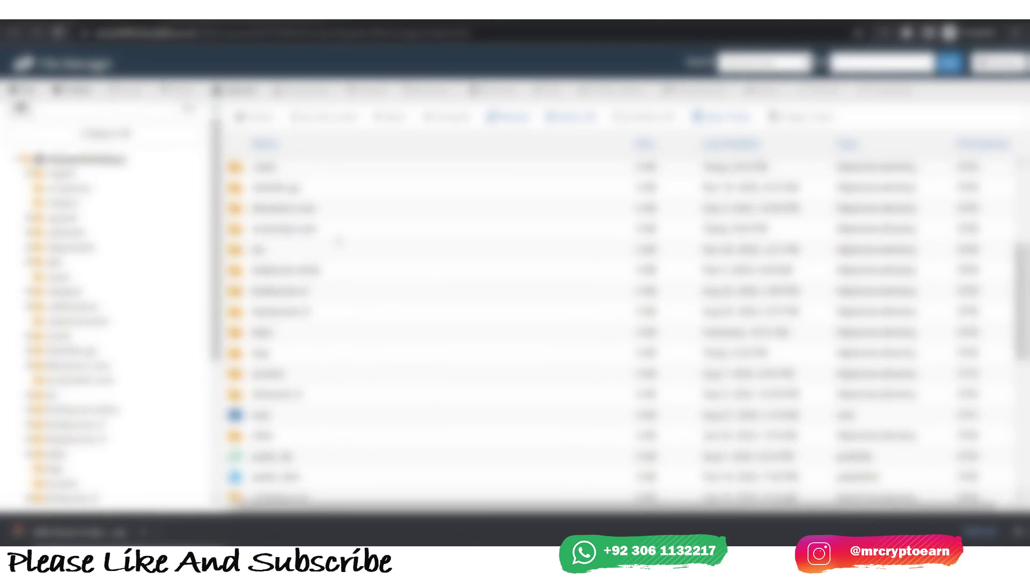
pyautogui.doubleClick(339, 242)
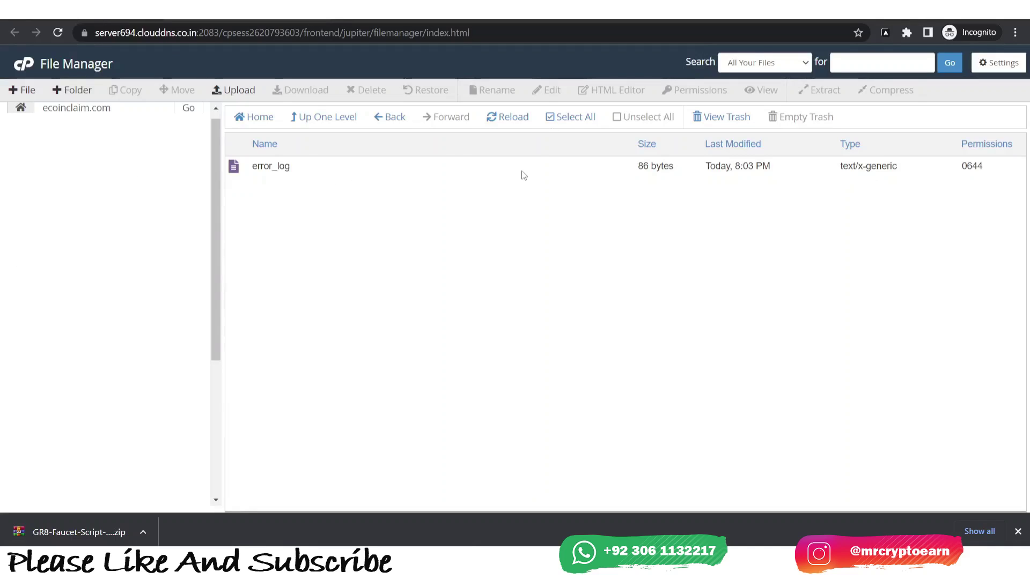
# - Permanently delete the error_log file, skipping the trash
pyautogui.click(524, 175)
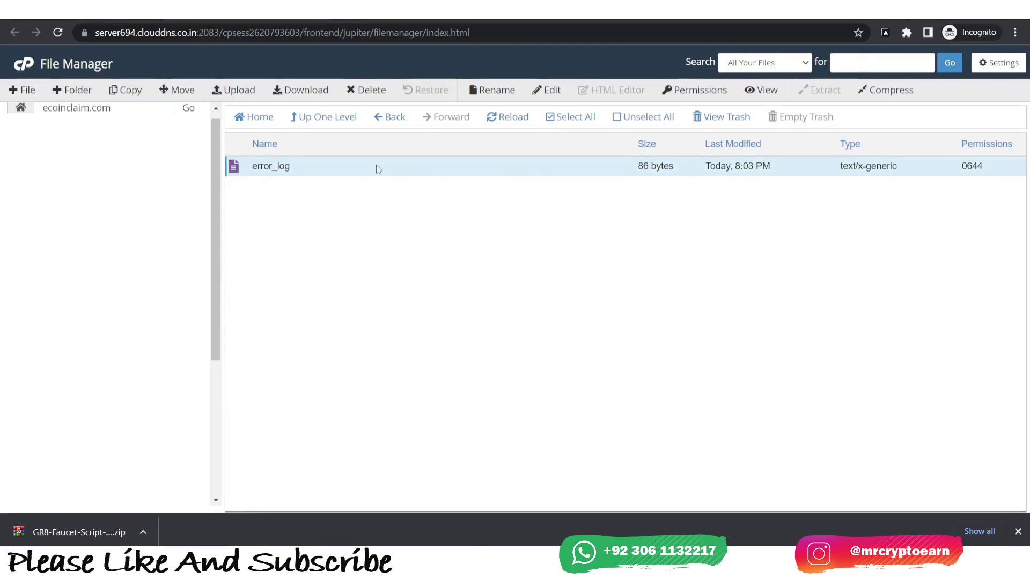
pyautogui.rightClick(355, 167)
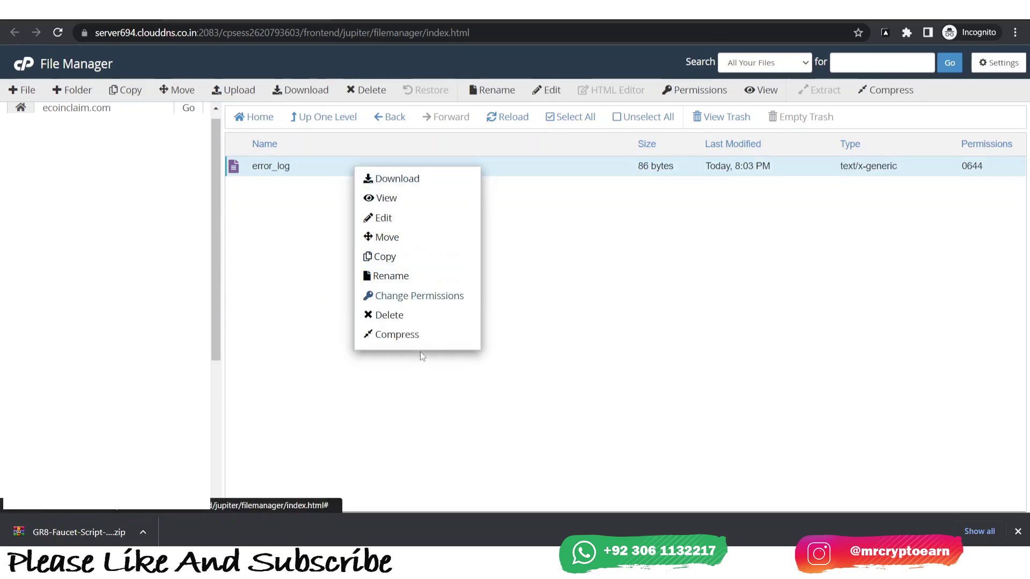
pyautogui.click(419, 318)
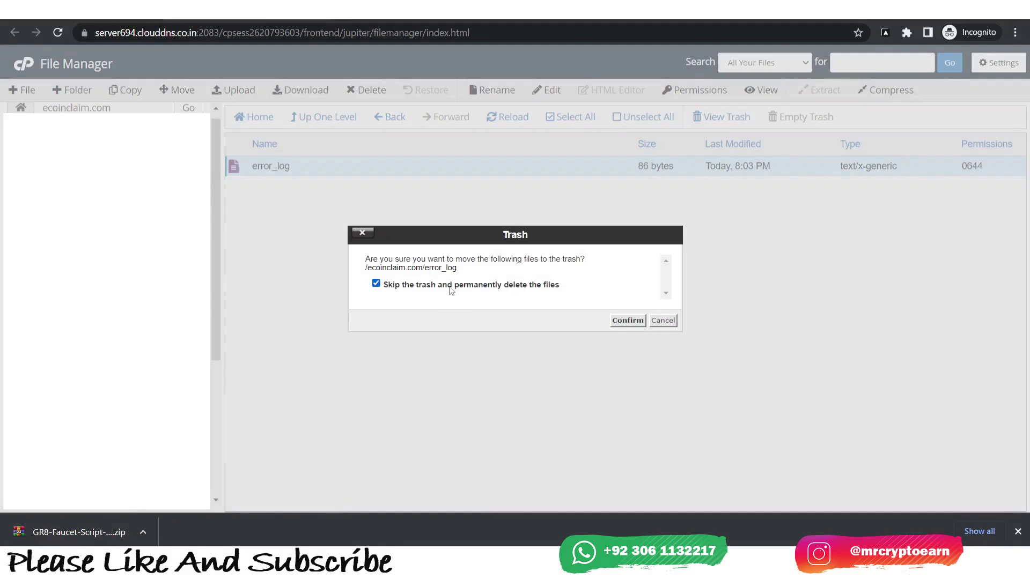
pyautogui.click(627, 321)
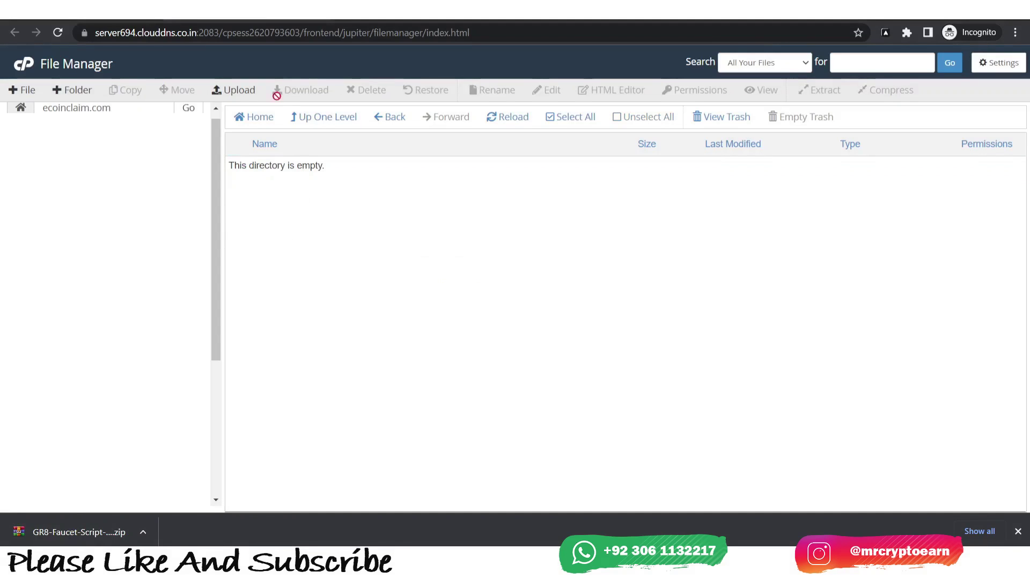
# - Upload GR8-Faucet-Script-Lite-v3 (1).zip (1.10 MB) into ecoinclaim.com and return to its listing
pyautogui.click(216, 92)
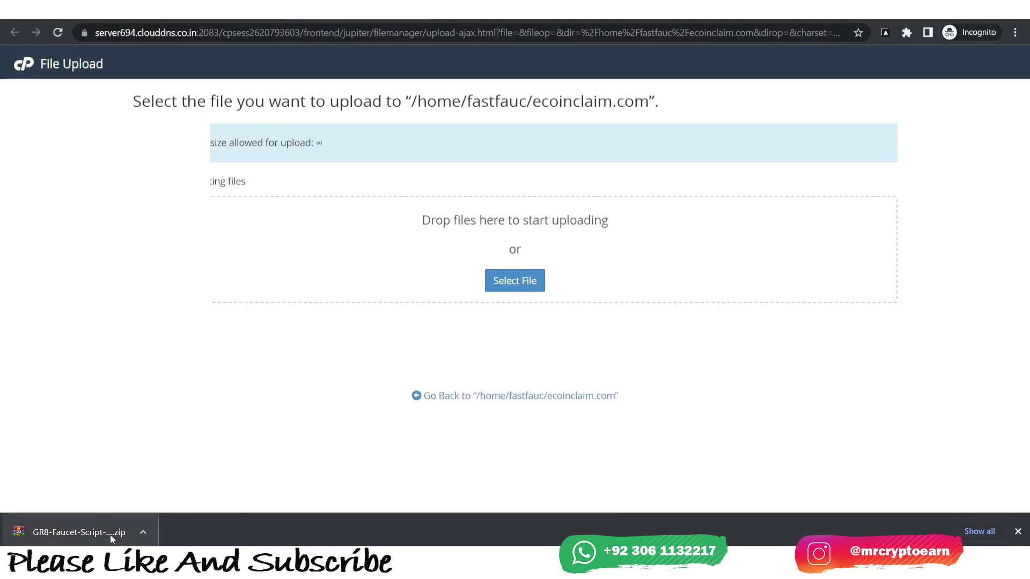
pyautogui.moveTo(111, 535); pyautogui.dragTo(515, 246)
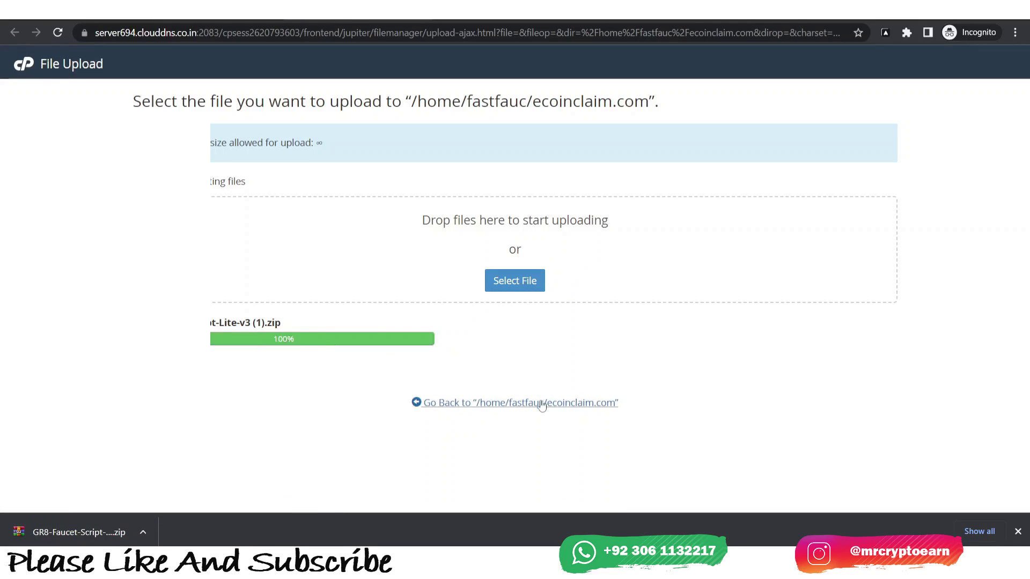
pyautogui.moveTo(206, 321); pyautogui.dragTo(484, 350)
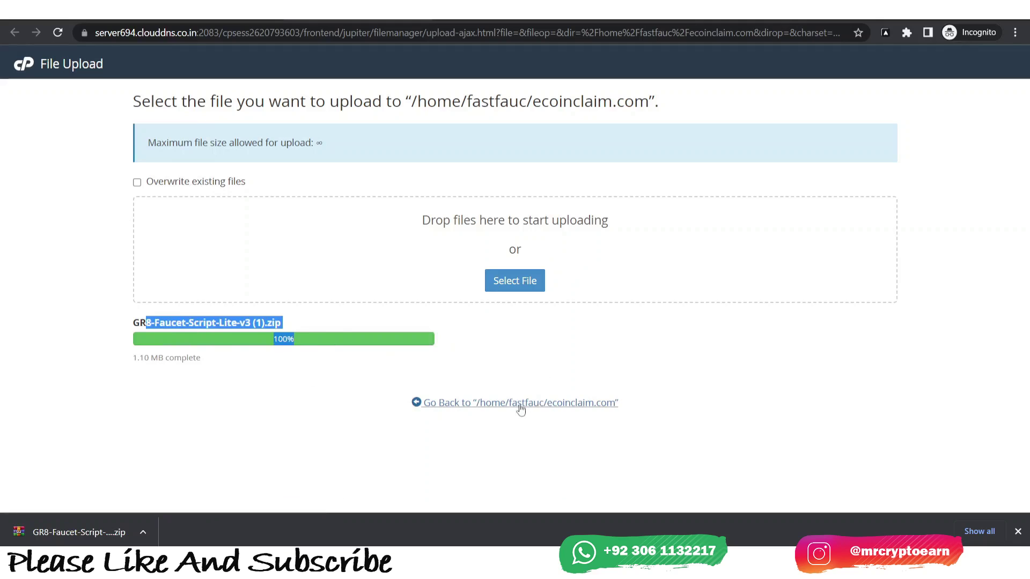
pyautogui.click(461, 403)
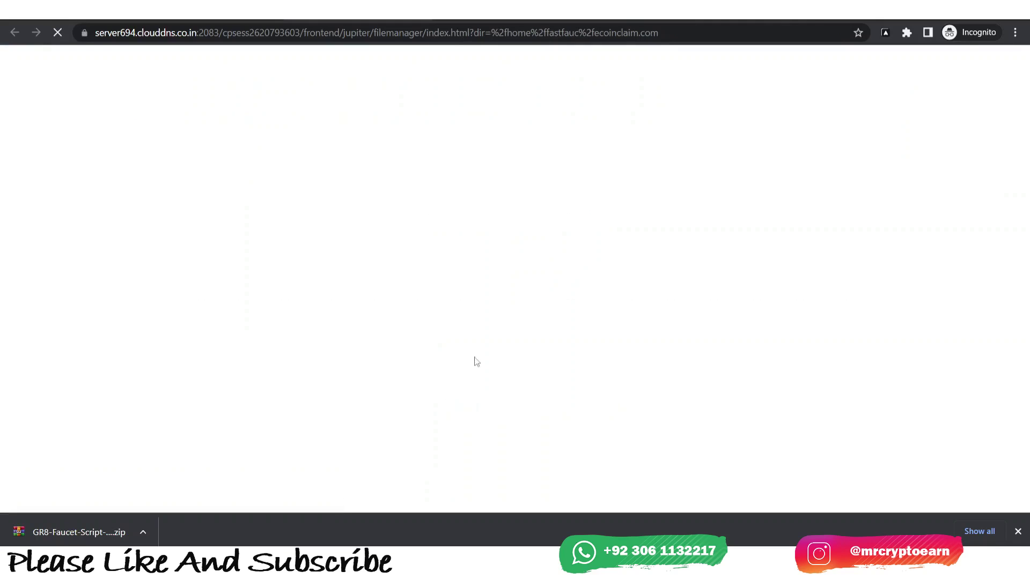
# - Extract the zip into ecoinclaim.com and open the resulting GR8-Faucet-Script-Lite-v3 folder
pyautogui.rightClick(428, 171)
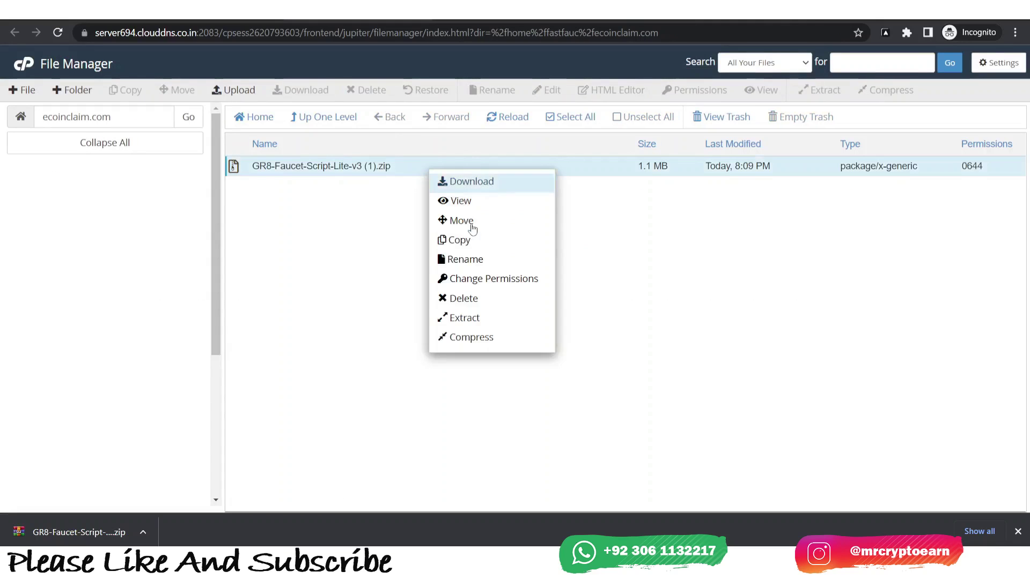
pyautogui.click(489, 319)
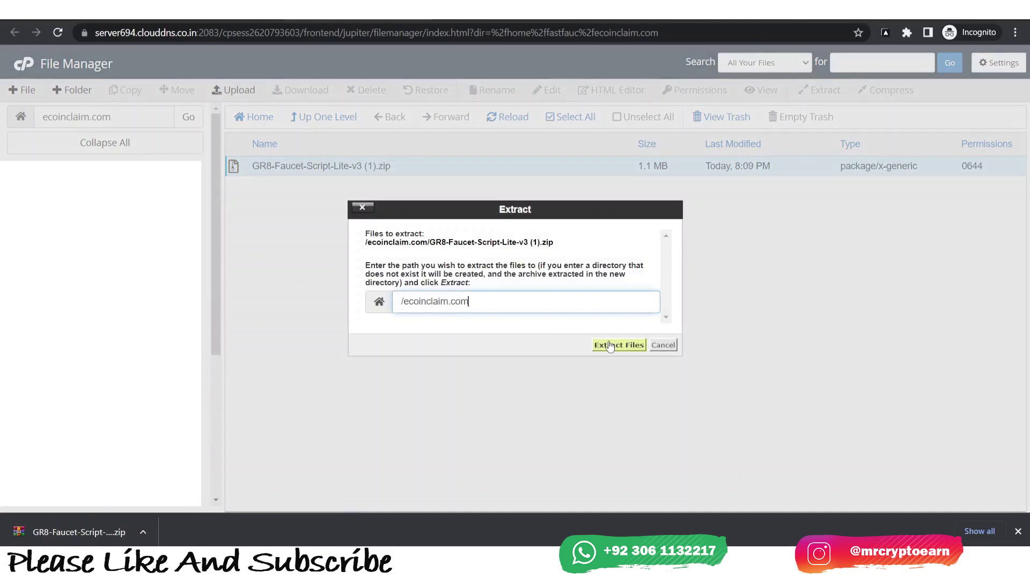
pyautogui.click(610, 343)
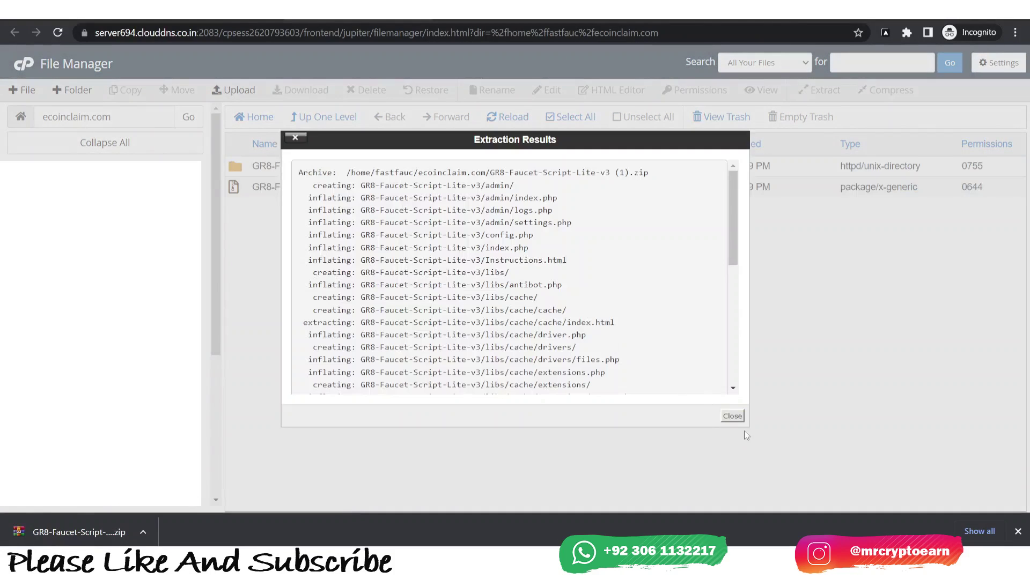
pyautogui.click(731, 416)
pyautogui.doubleClick(458, 170)
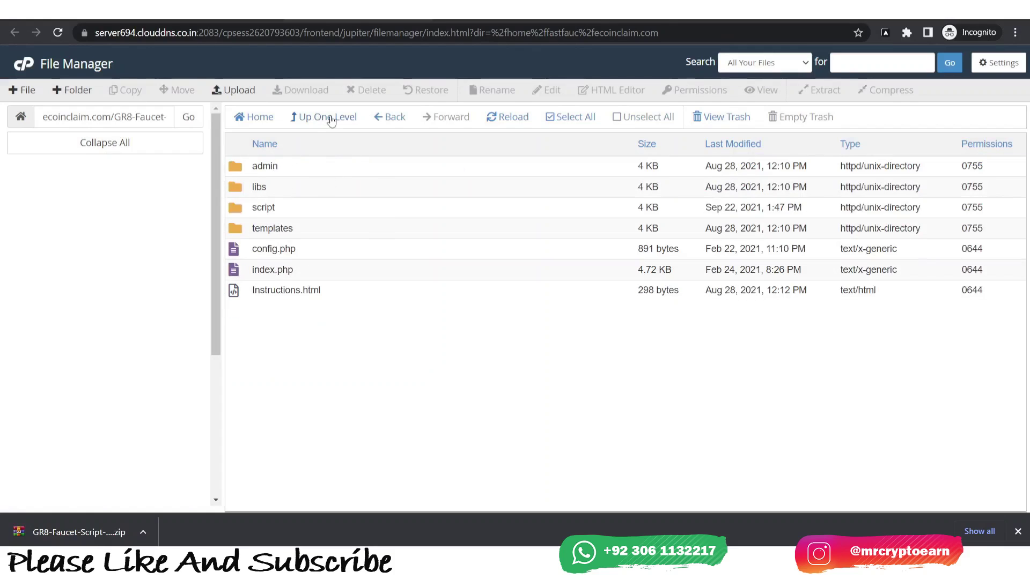
# - Move all files from GR8-Faucet-Script-Lite-v3 up into /ecoinclaim.com
pyautogui.click(562, 117)
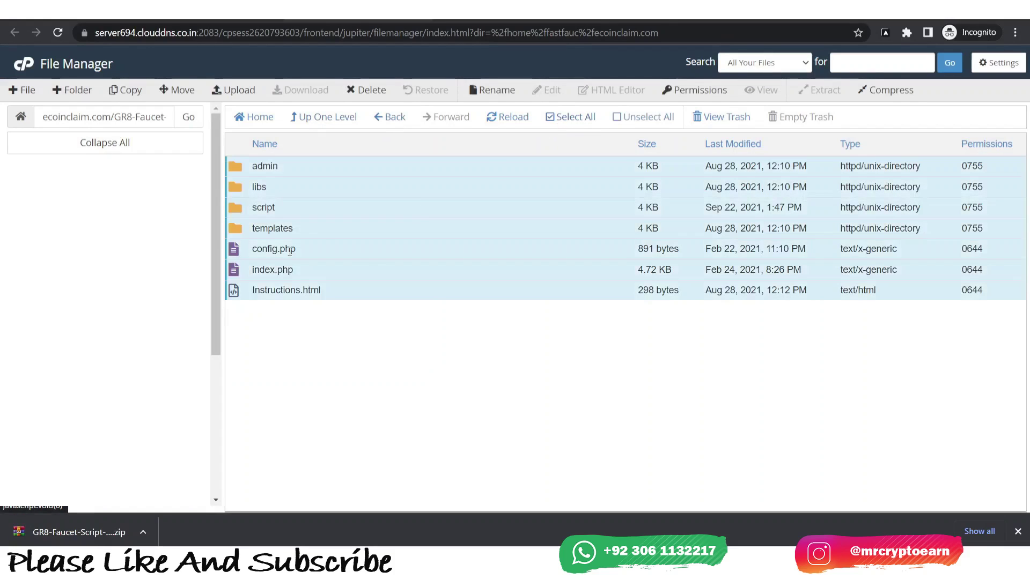
pyautogui.rightClick(436, 233)
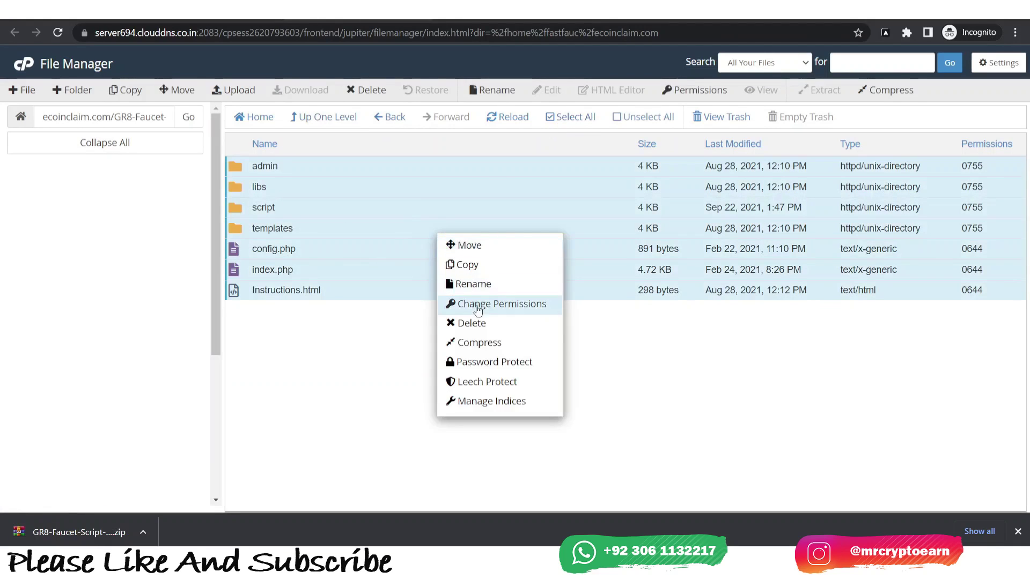
pyautogui.click(480, 257)
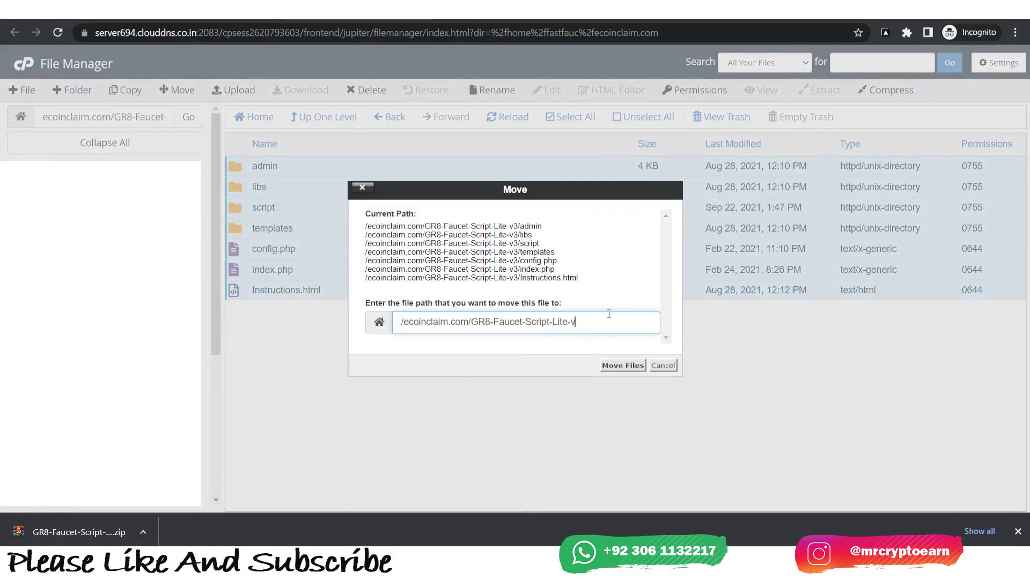
pyautogui.press('BackSpace')
pyautogui.press('BackSpace')
pyautogui.press('BackSpace')
pyautogui.press('BackSpace')
pyautogui.press('BackSpace')
pyautogui.press('BackSpace')
pyautogui.press('BackSpace')
pyautogui.press('BackSpace')
pyautogui.press('BackSpace')
pyautogui.press('BackSpace')
pyautogui.press('BackSpace')
pyautogui.press('BackSpace')
pyautogui.press('BackSpace')
pyautogui.press('BackSpace')
pyautogui.click(622, 365)
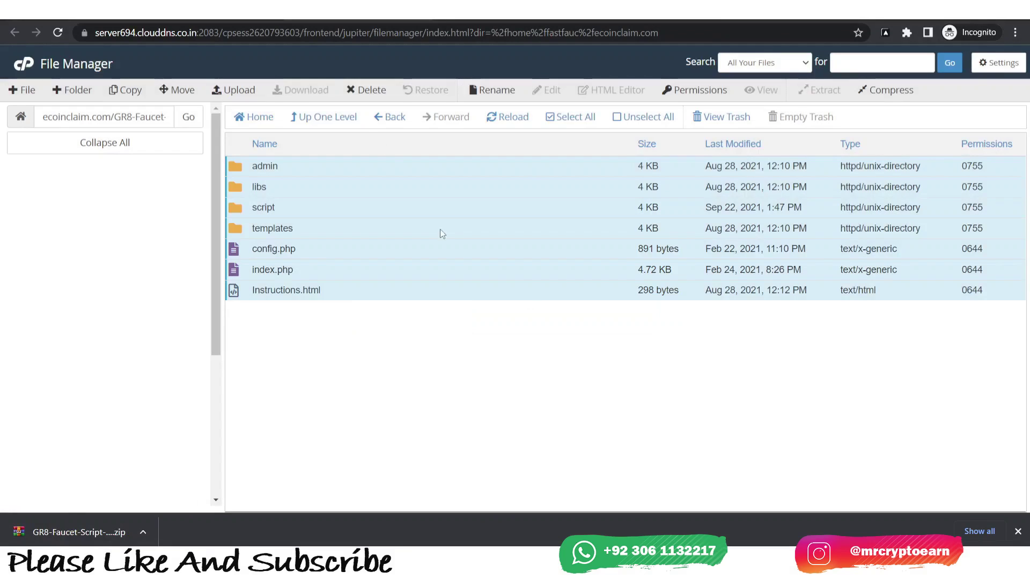
# - Permanently delete the empty GR8-Faucet-Script-Lite-v3 folder and zip, then load ecoinclaim.com
pyautogui.click(346, 126)
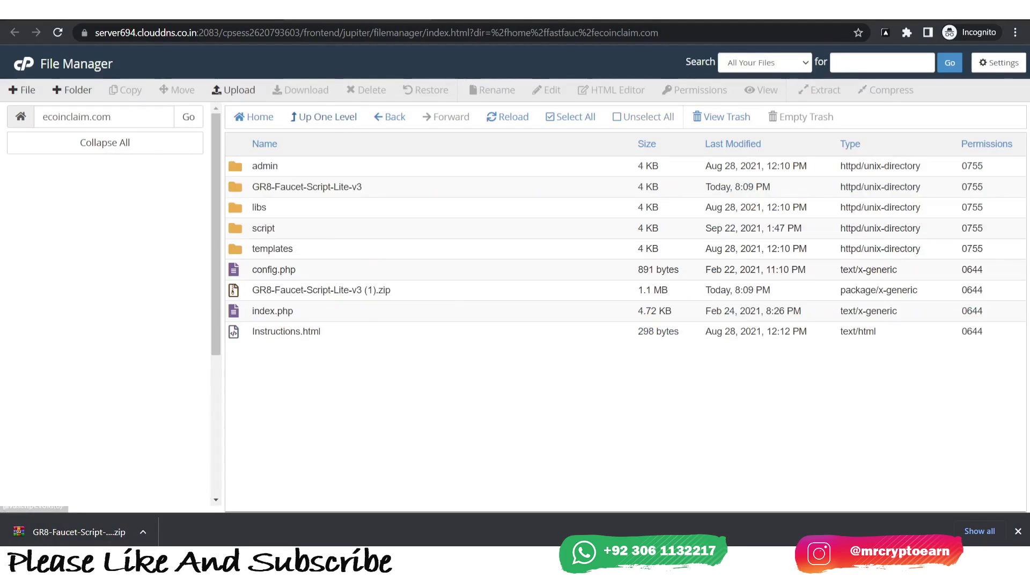
pyautogui.click(433, 290)
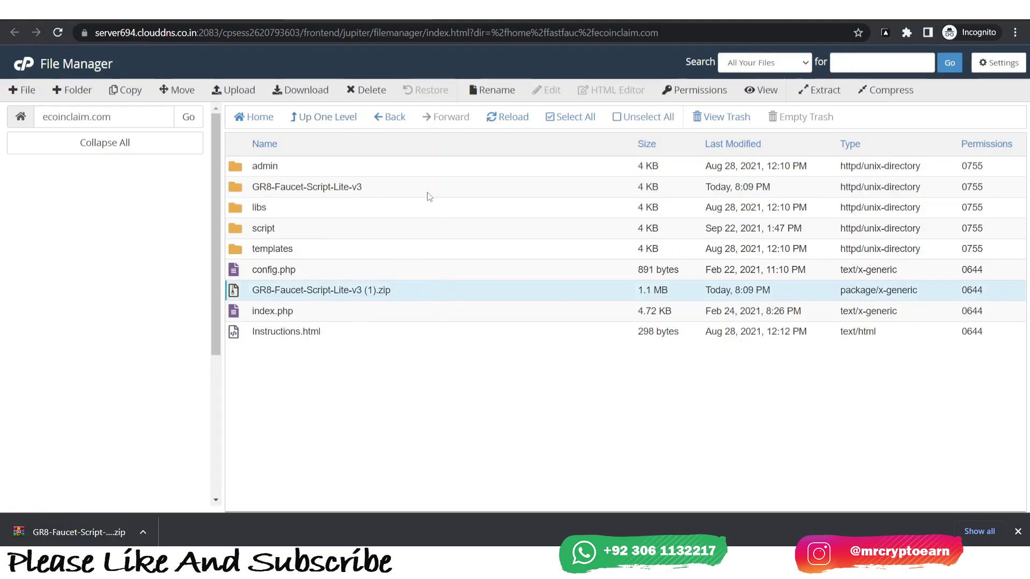
pyautogui.keyDown('ctrl'); pyautogui.click(427, 193); pyautogui.keyUp('ctrl')
pyautogui.rightClick(427, 193)
pyautogui.click(450, 281)
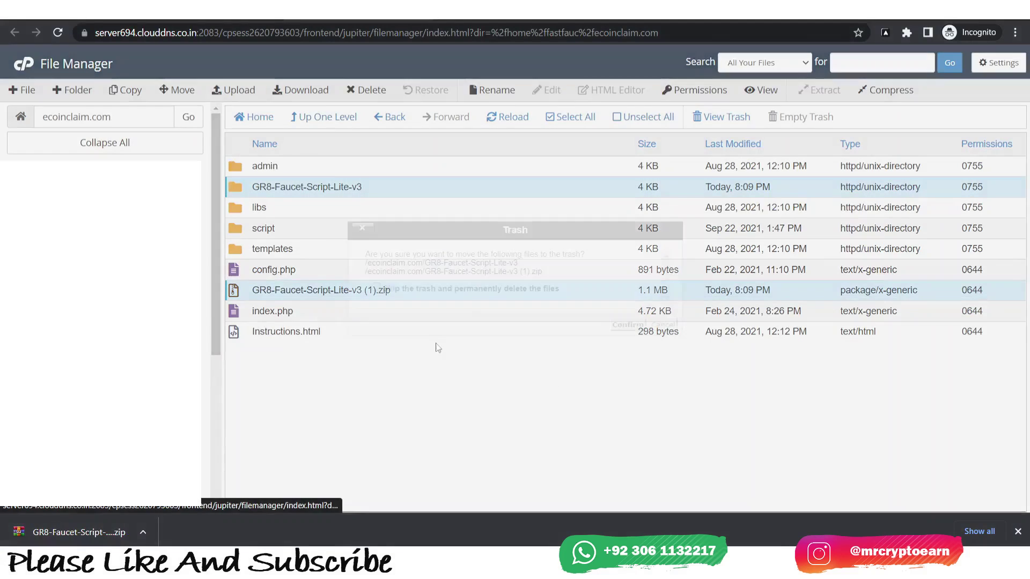
pyautogui.click(628, 324)
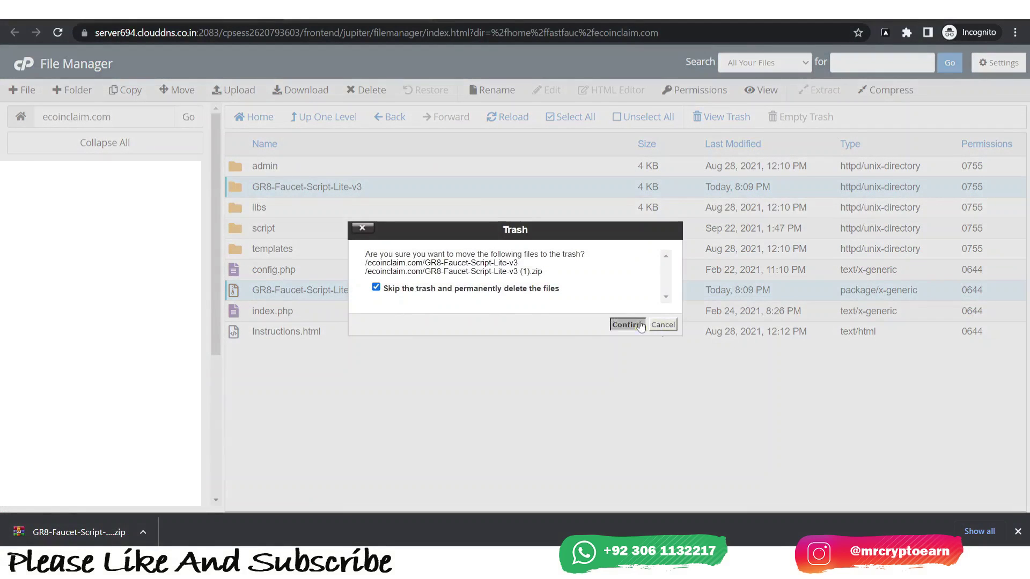
pyautogui.click(509, 16)
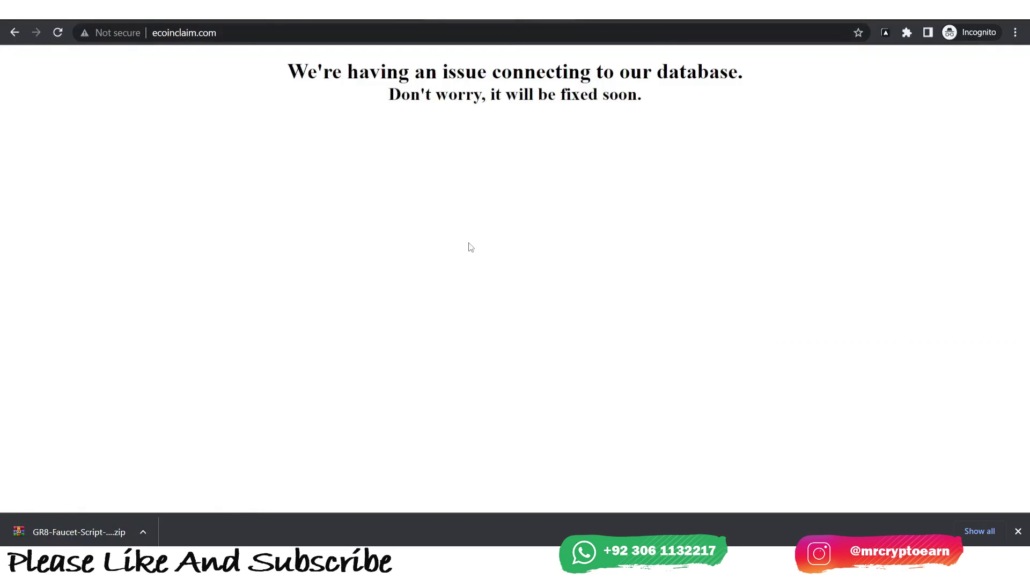
# - Close the downloads bar and highlight the 'having an issue connecting to our database' message
pyautogui.click(1017, 531)
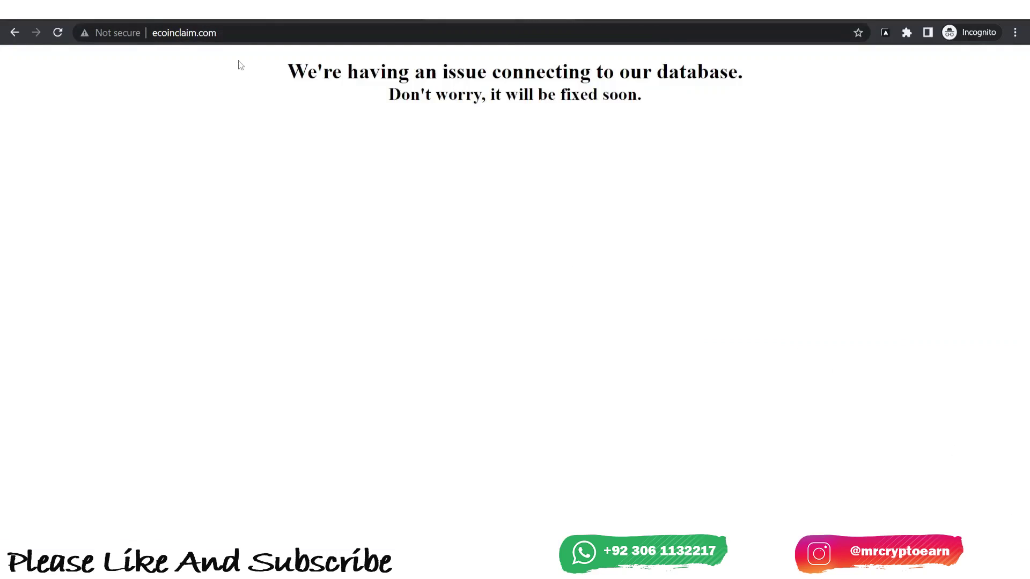
pyautogui.moveTo(288, 69); pyautogui.dragTo(735, 122)
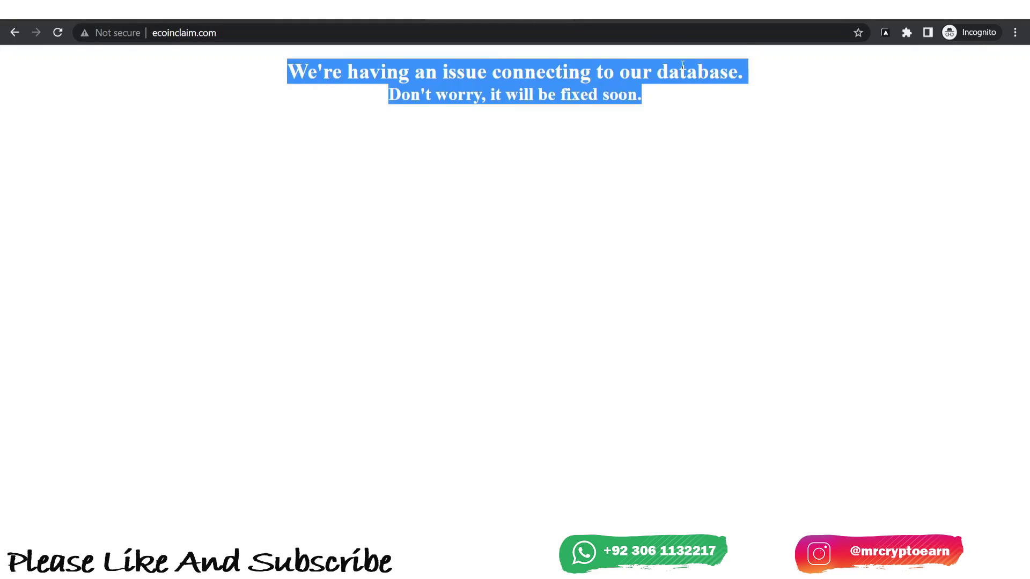
pyautogui.click(468, 87)
pyautogui.moveTo(411, 94); pyautogui.dragTo(678, 124)
pyautogui.click(643, 118)
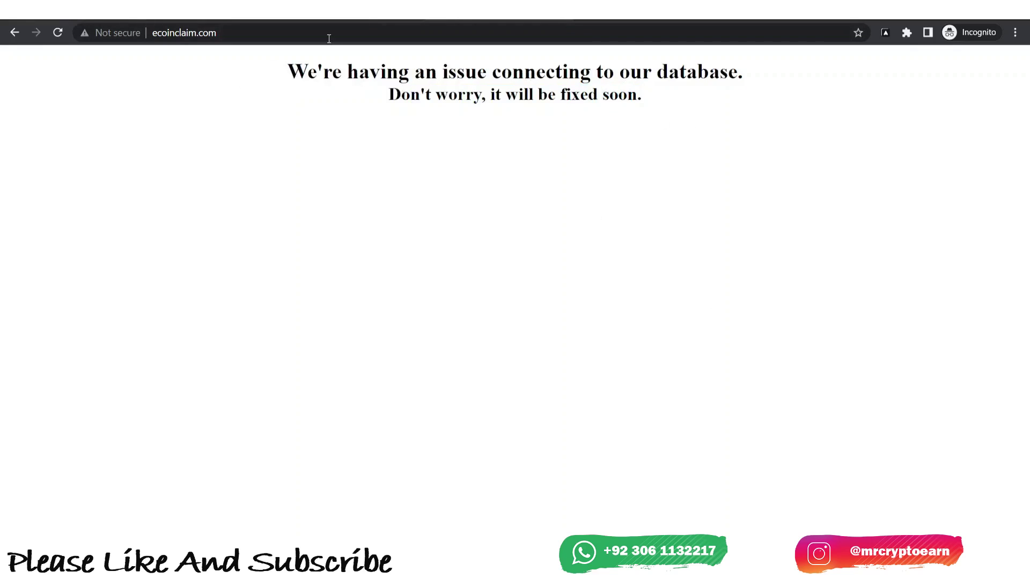
# - Create the MySQL database 'domain', which becomes fastfauc_domain
pyautogui.click(462, 10)
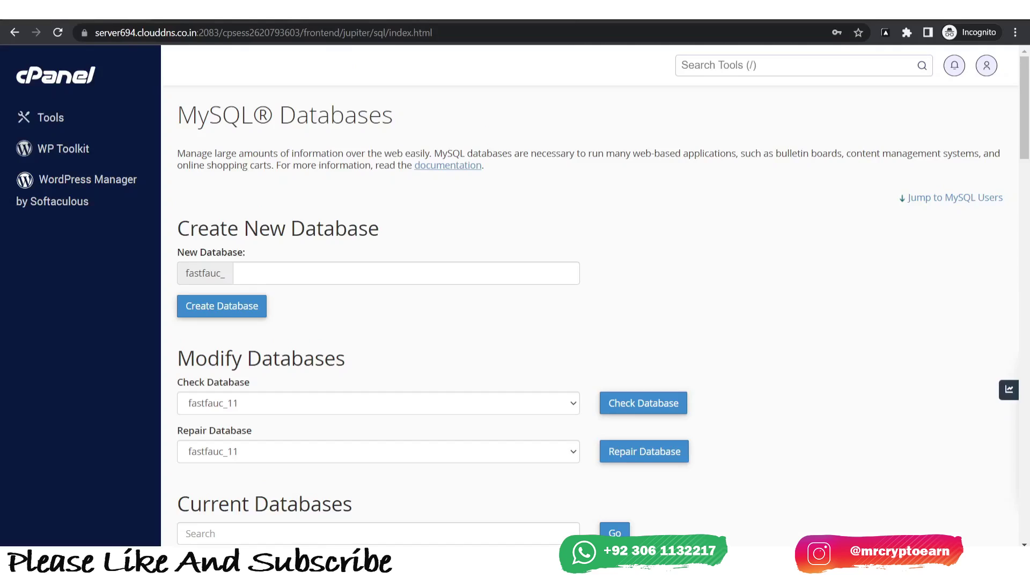
pyautogui.click(308, 274)
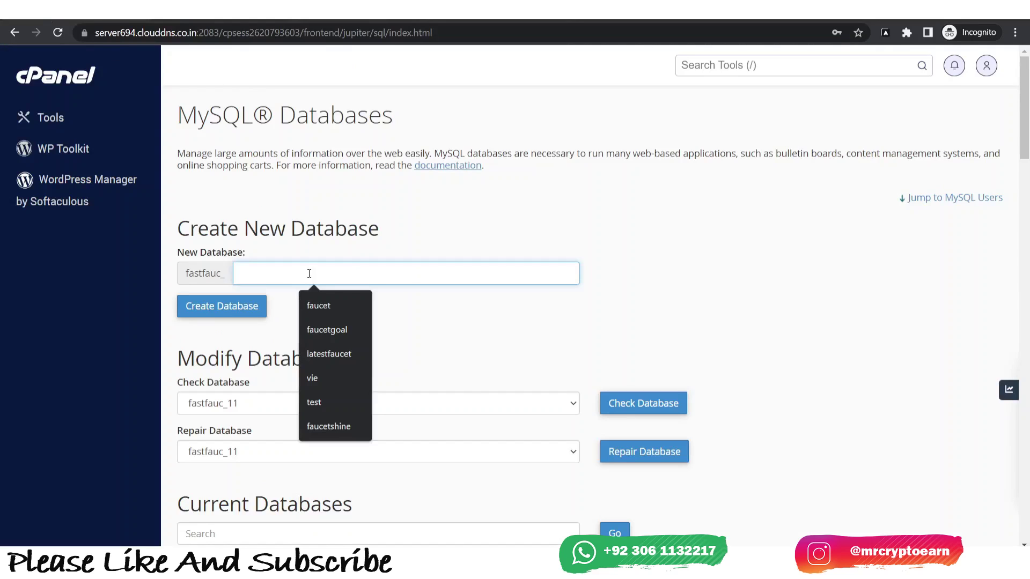
pyautogui.write('domain')
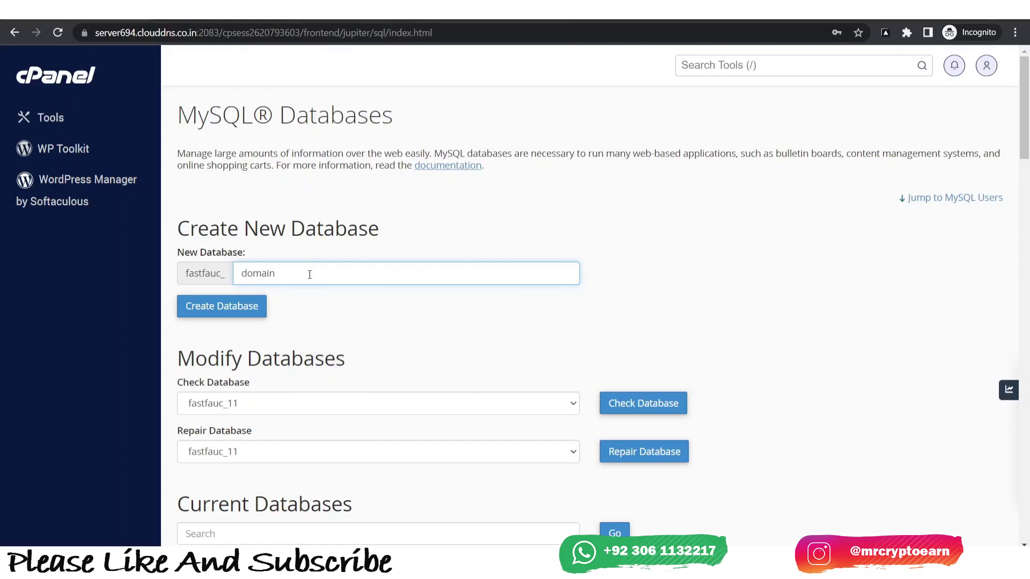
pyautogui.click(240, 308)
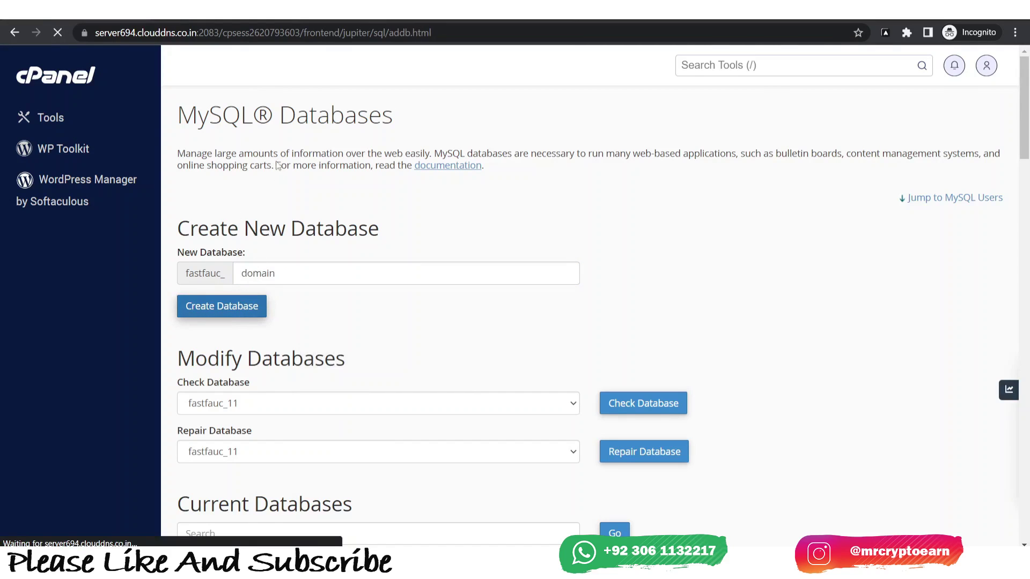
pyautogui.doubleClick(341, 160)
pyautogui.hotkey('ctrl', 'c')
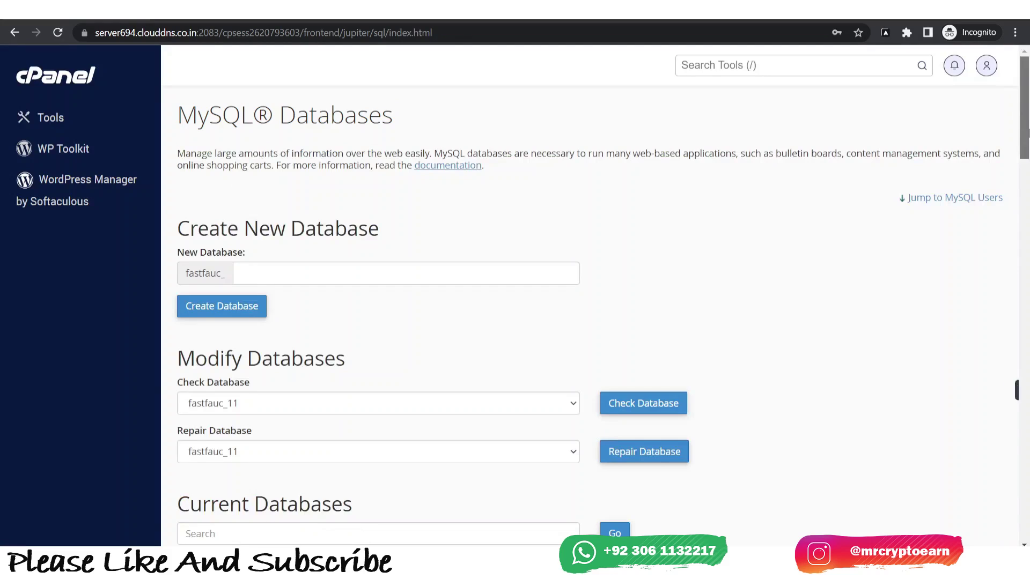
# - Add MySQL user 'domain' (fastfauc_domain) with a strong pasted password, then go back
pyautogui.moveTo(1027, 133); pyautogui.dragTo(1027, 310)
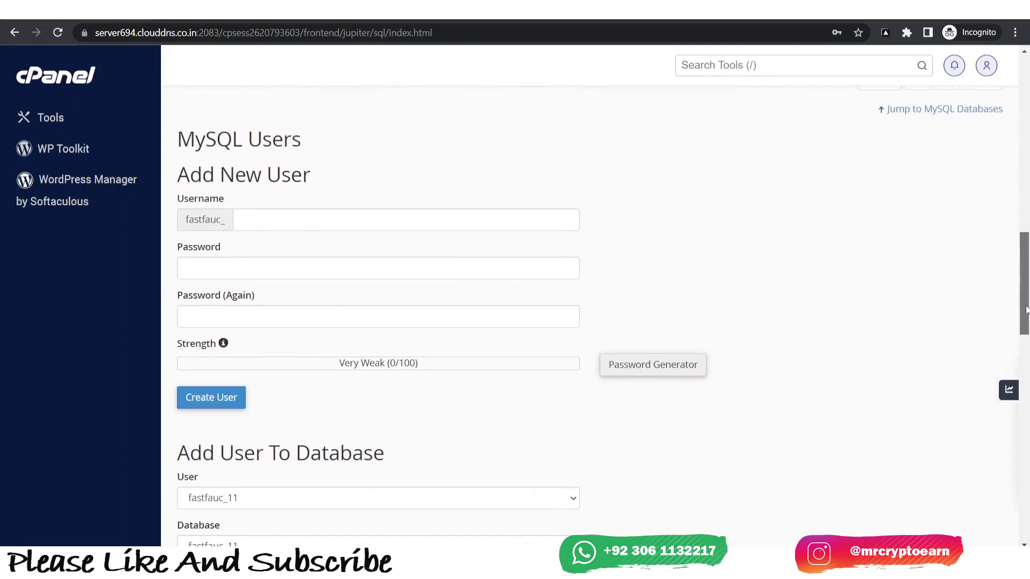
pyautogui.click(451, 266)
pyautogui.hotkey('ctrl', 'v')
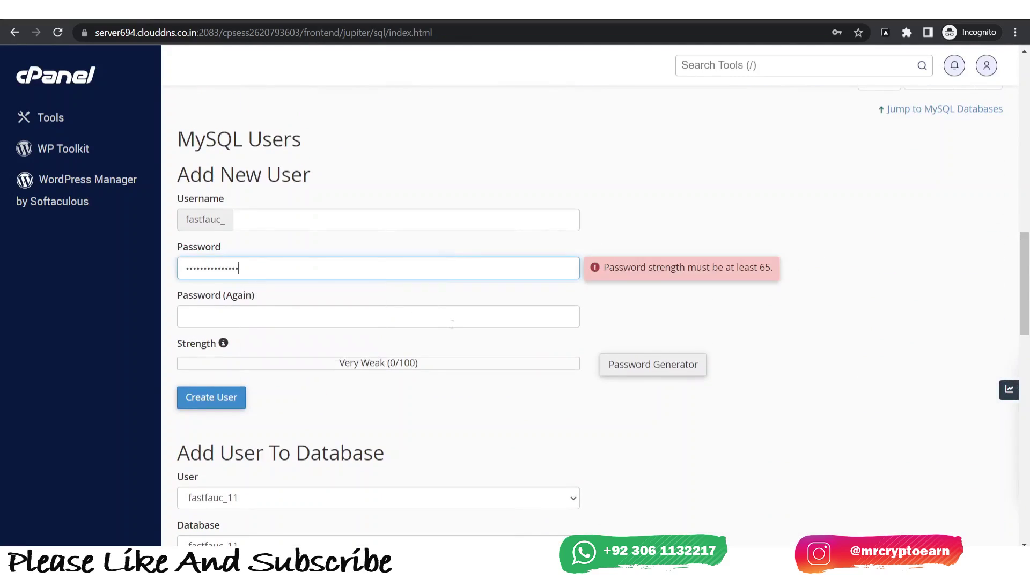
pyautogui.click(413, 317)
pyautogui.hotkey('ctrl', 'v')
pyautogui.click(438, 221)
pyautogui.write('domain')
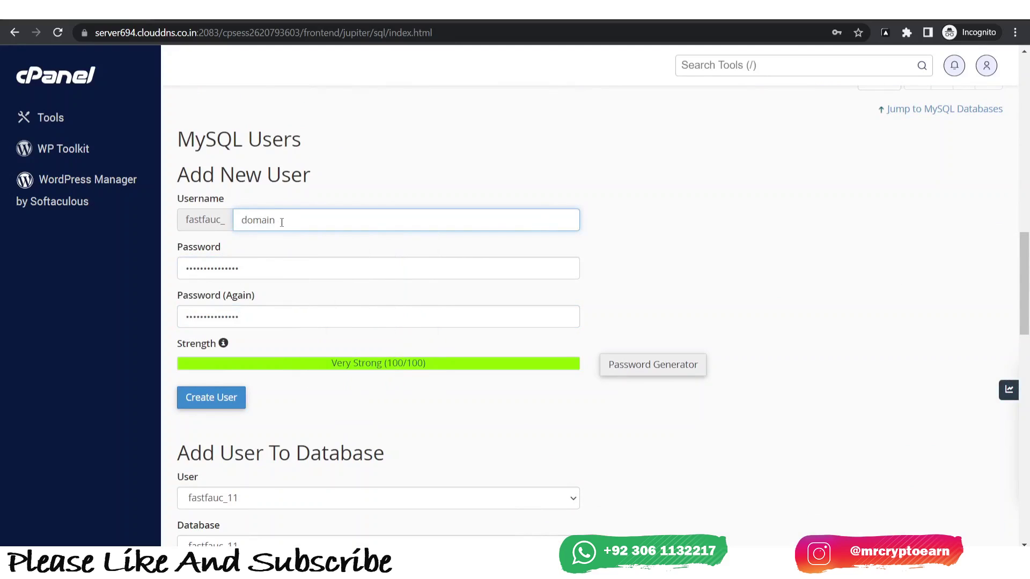
pyautogui.click(209, 408)
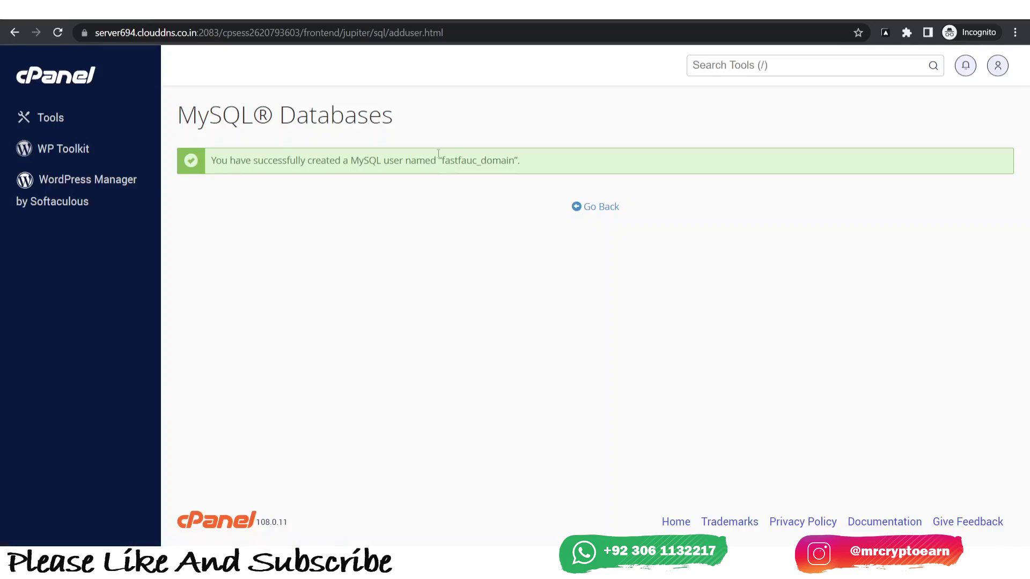
pyautogui.click(588, 212)
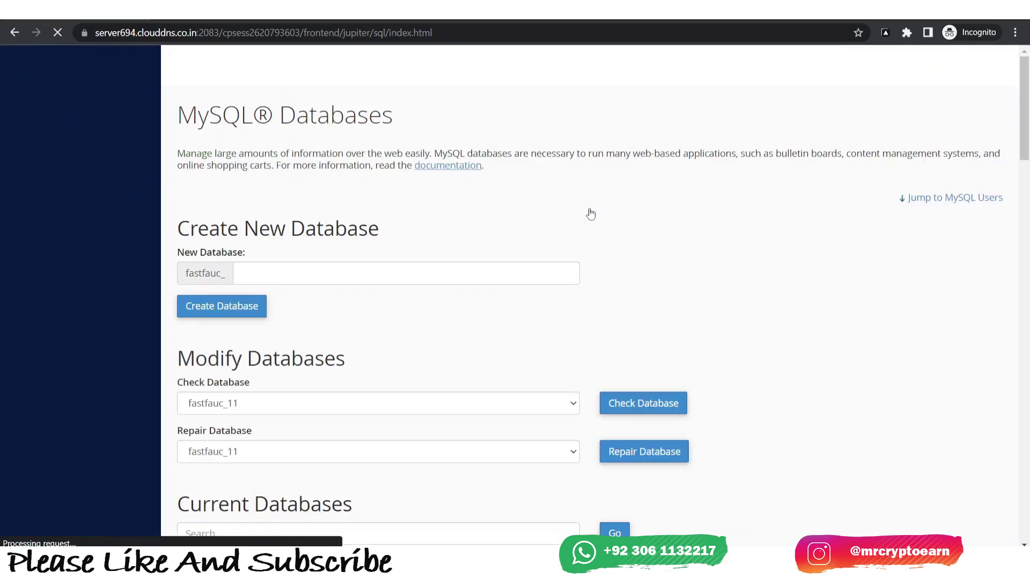
# - Add user fastfauc_domain to database fastfauc_domain
pyautogui.moveTo(1027, 138); pyautogui.dragTo(1028, 373)
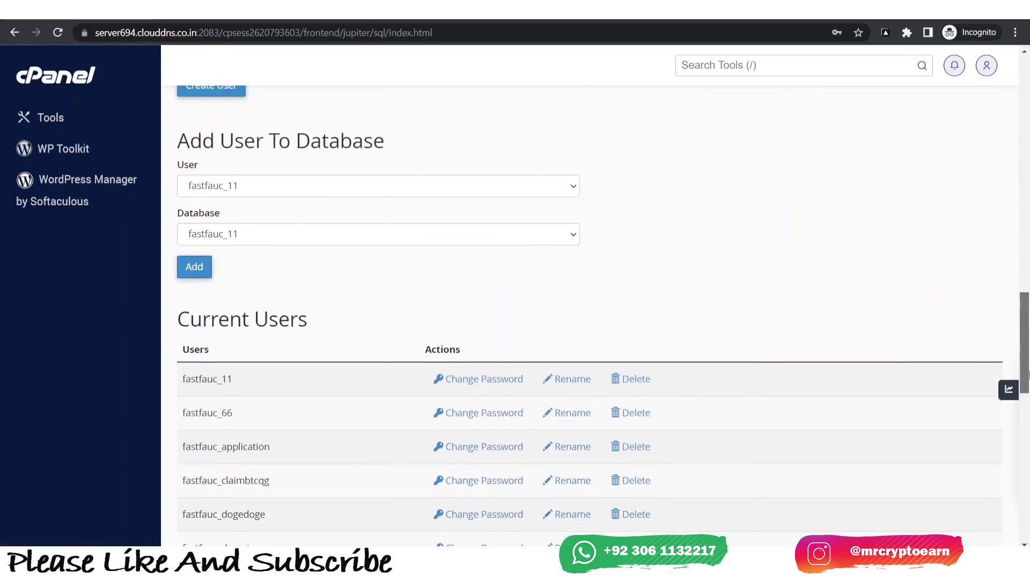
pyautogui.click(281, 187)
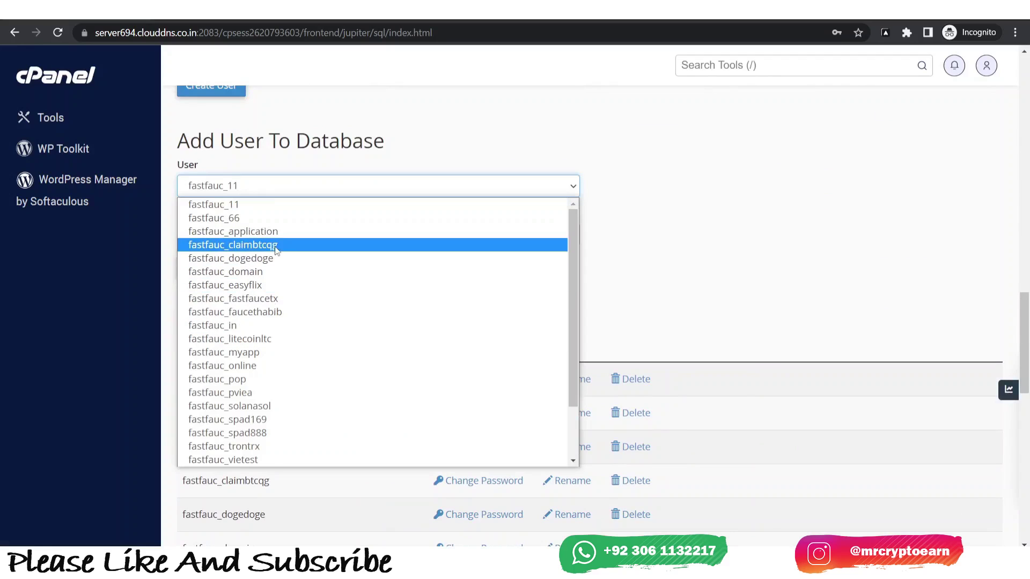
pyautogui.click(277, 270)
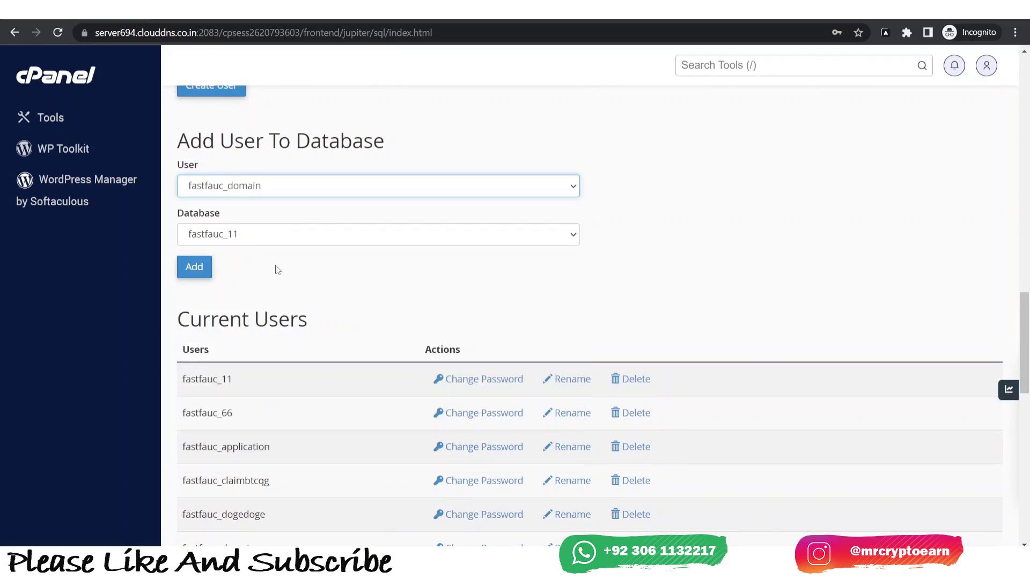
pyautogui.click(263, 237)
pyautogui.click(271, 322)
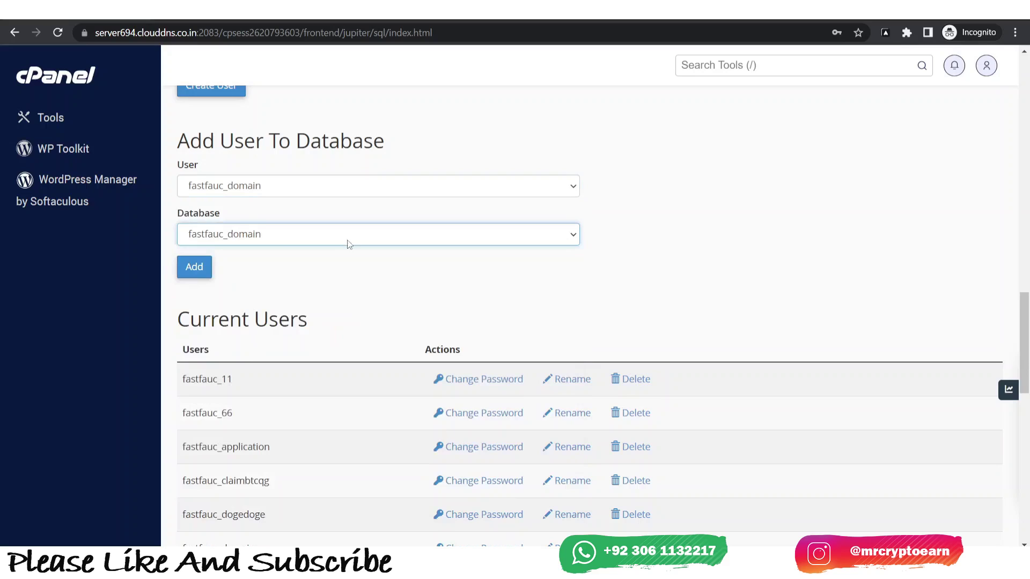
pyautogui.click(195, 269)
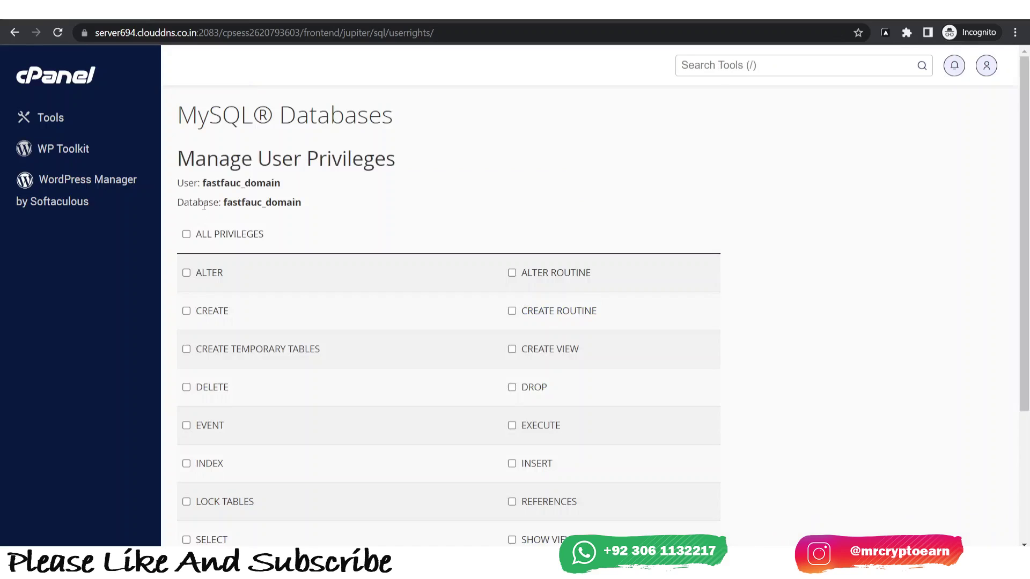
# - Grant the user ALL PRIVILEGES on the database and save the changes
pyautogui.click(213, 236)
pyautogui.scroll(-3, 595, 399)
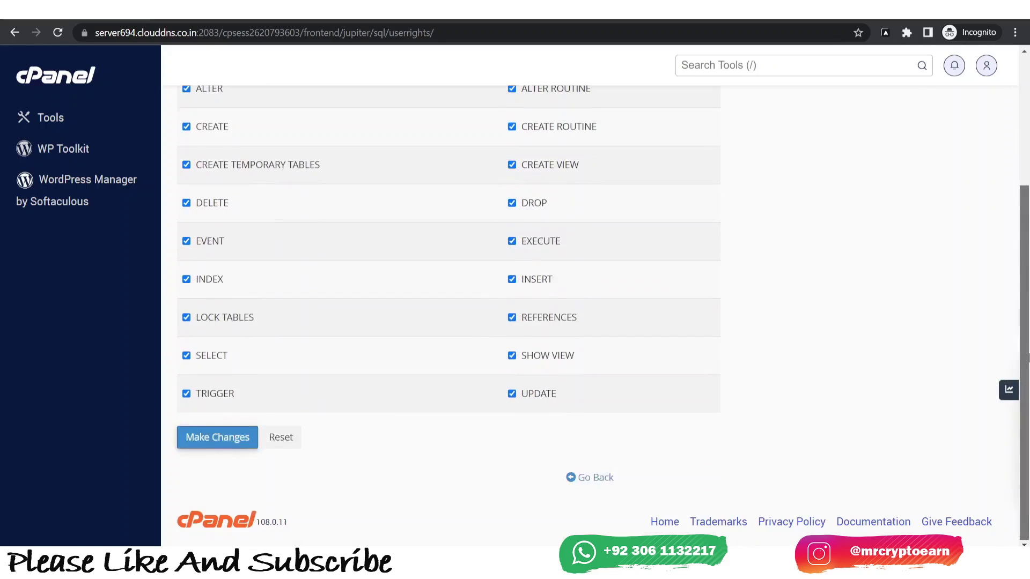
pyautogui.click(220, 442)
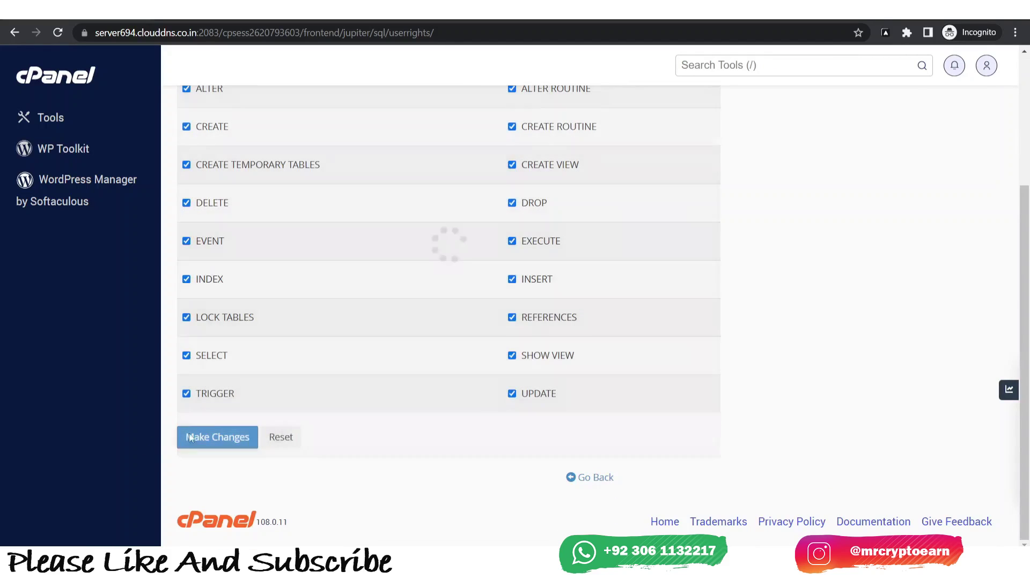
pyautogui.scroll(3, 827, 177)
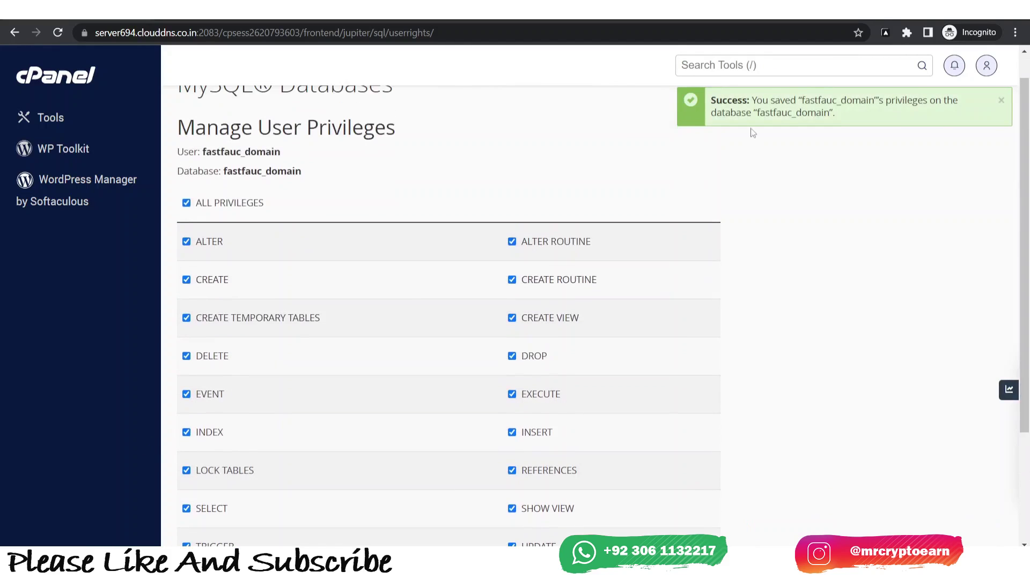
pyautogui.tripleClick(727, 101)
pyautogui.click(918, 200)
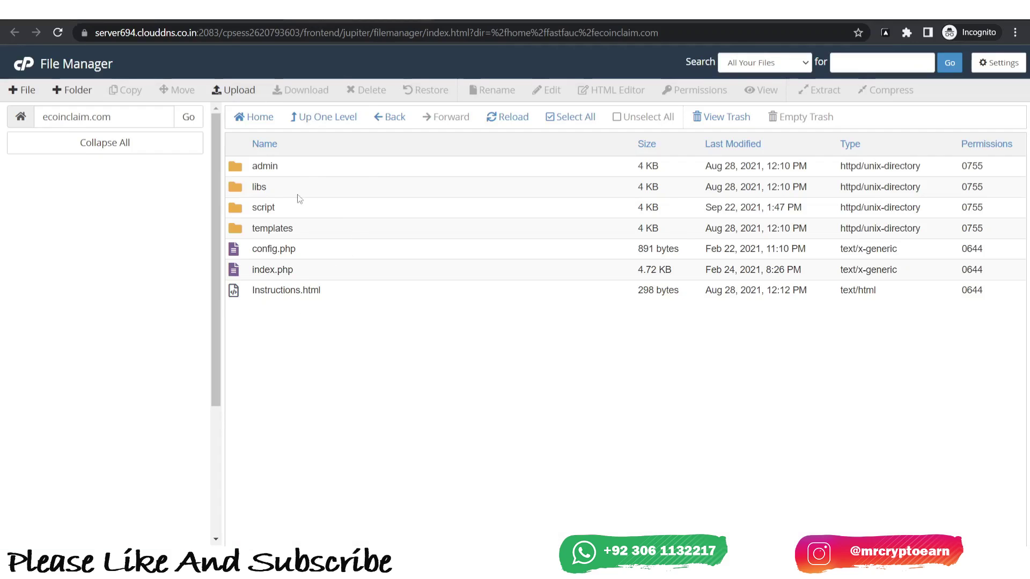
# - Edit config.php, replacing database name gr8-lite with fastfauc_domain
pyautogui.rightClick(328, 248)
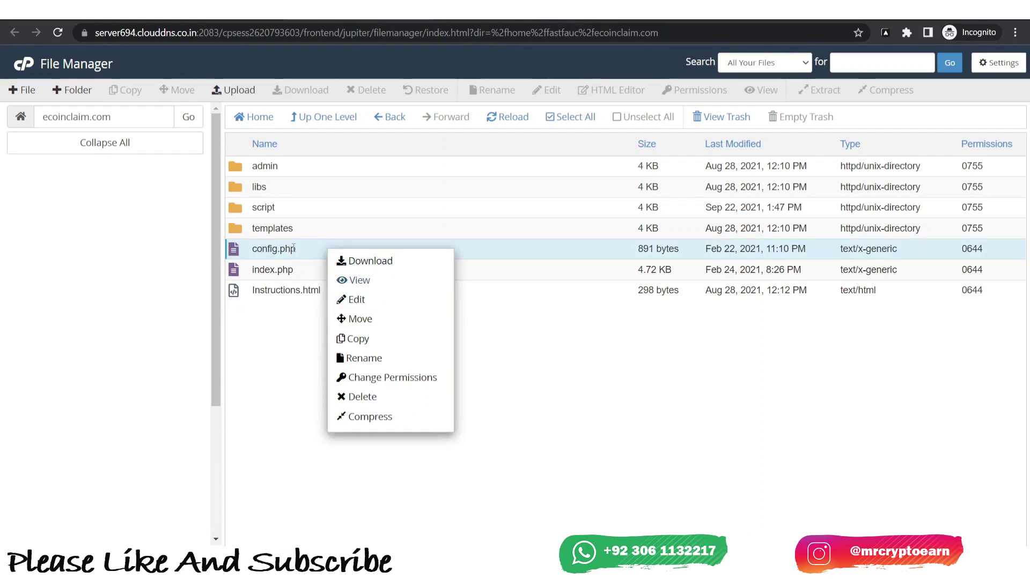
pyautogui.click(346, 300)
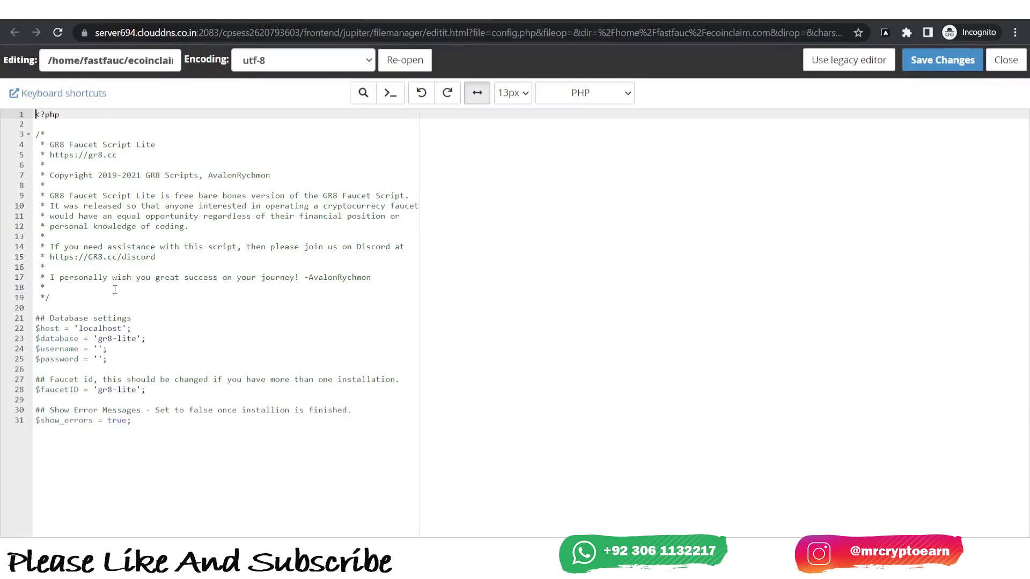
pyautogui.doubleClick(113, 338)
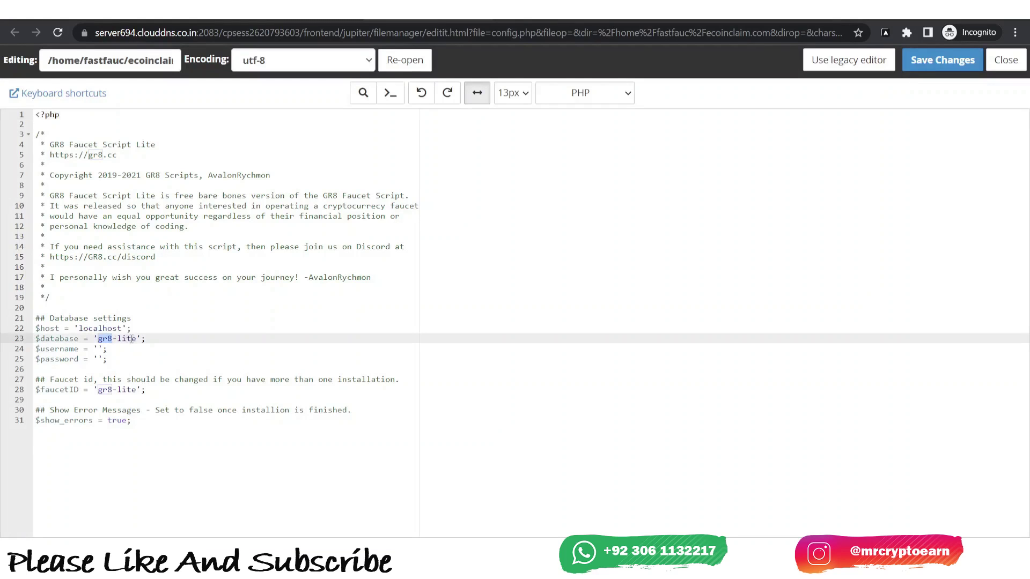
pyautogui.click(142, 338)
pyautogui.press('BackSpace')
pyautogui.press('BackSpace')
pyautogui.press('BackSpace')
pyautogui.press('BackSpace')
pyautogui.press('BackSpace')
pyautogui.press('BackSpace')
pyautogui.hotkey('ctrl', 'v')
# - Fill in fastfauc_domain as username and the database password, then save config.php
pyautogui.press('Down')
pyautogui.hotkey('ctrl', 'v')
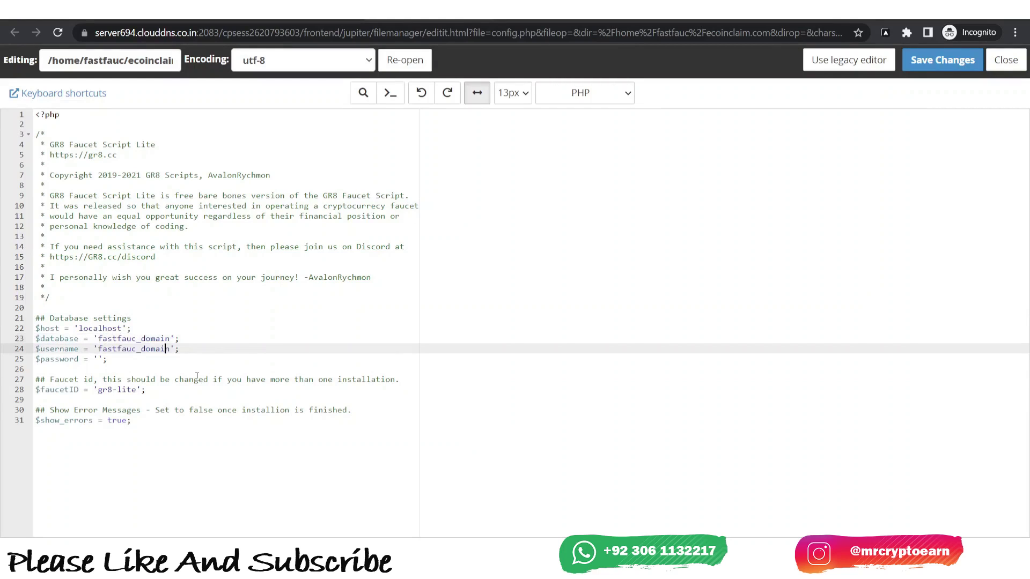
pyautogui.press('Down')
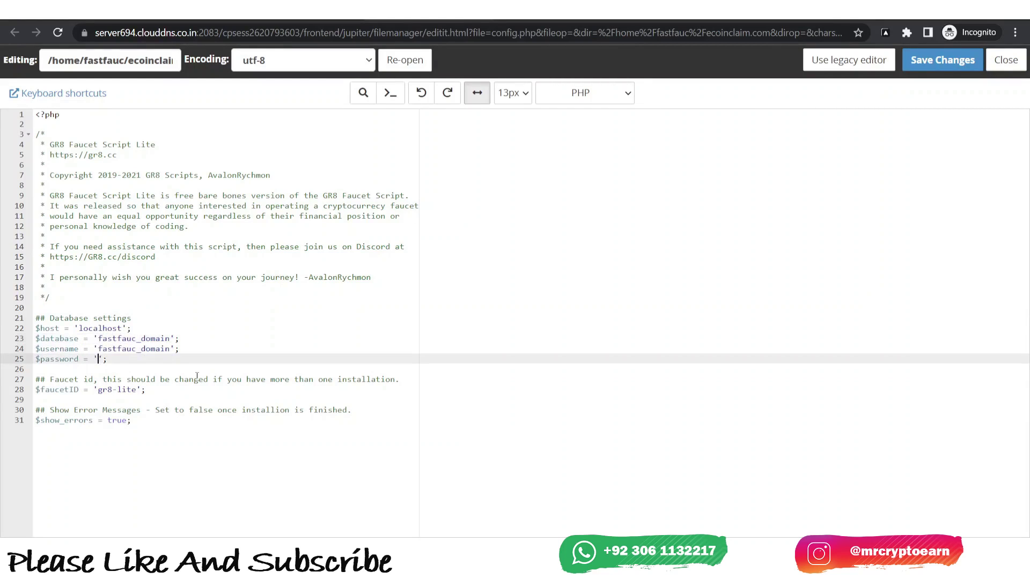
pyautogui.write('fastfauc_domain')
pyautogui.moveTo(105, 360); pyautogui.dragTo(138, 338)
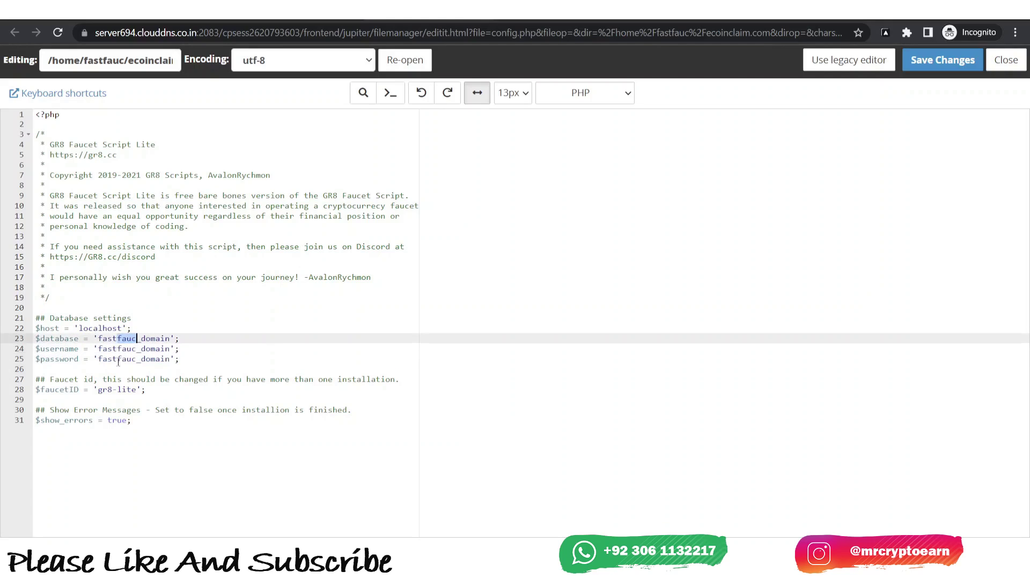
pyautogui.click(948, 67)
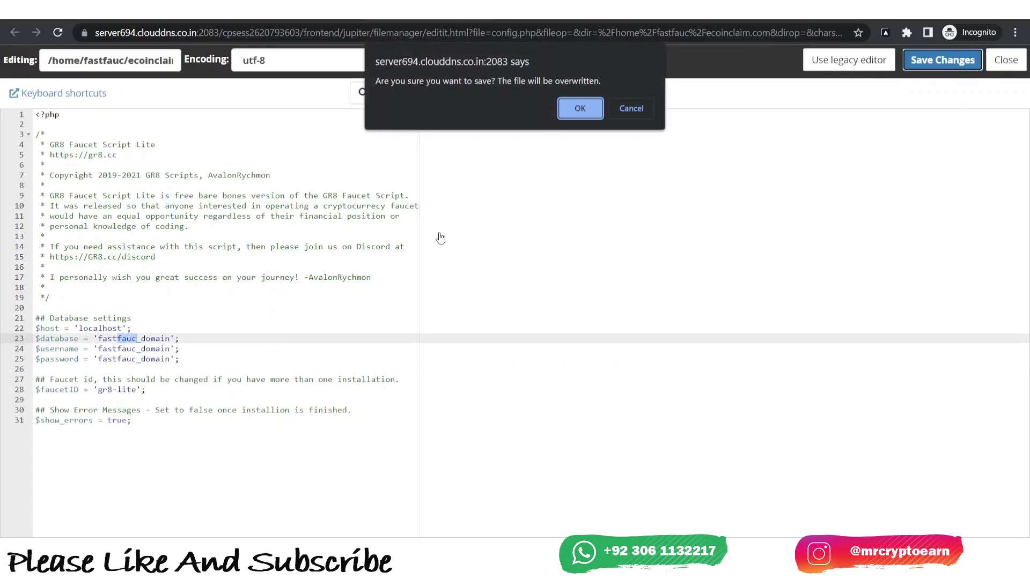
pyautogui.click(580, 109)
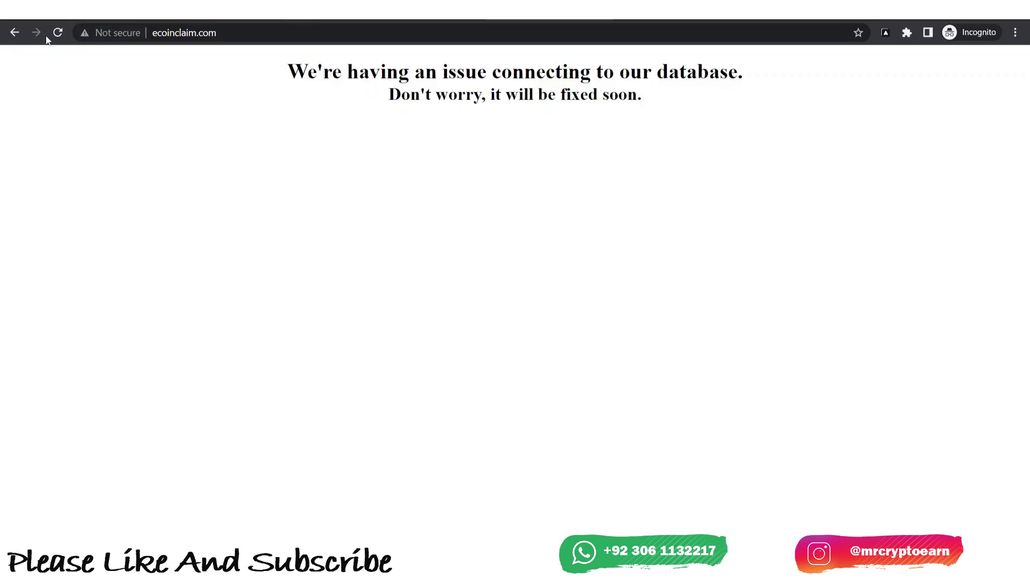
# - Reload ecoinclaim.com to test the new database settings, getting HTTP ERROR 500
pyautogui.click(58, 33)
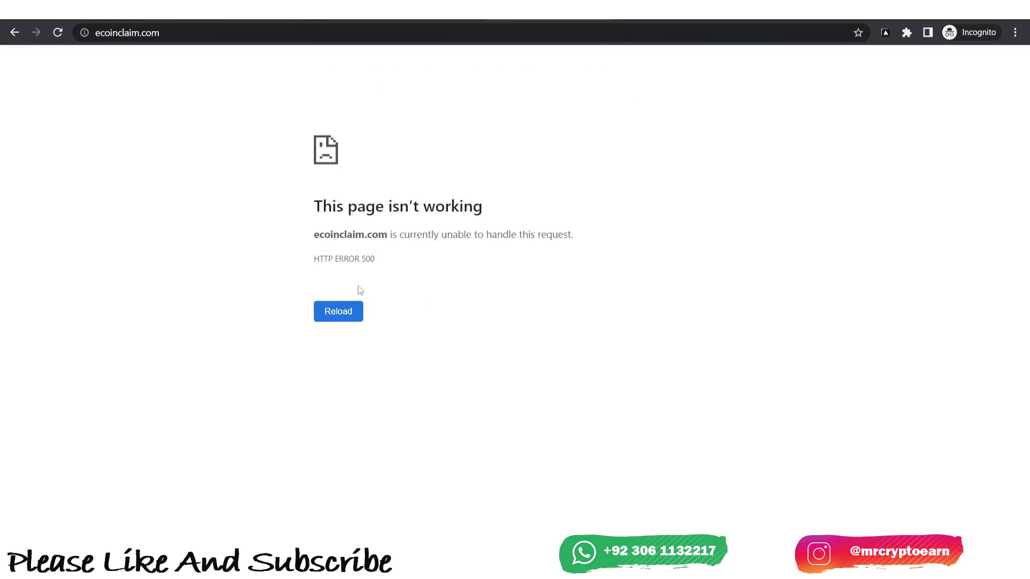
pyautogui.moveTo(290, 235); pyautogui.dragTo(647, 306)
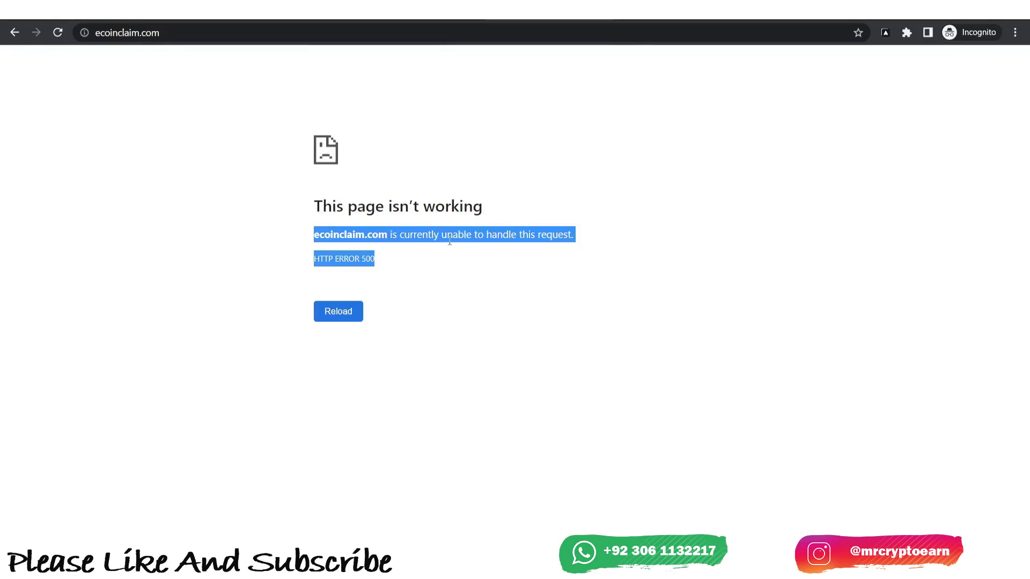
pyautogui.click(473, 237)
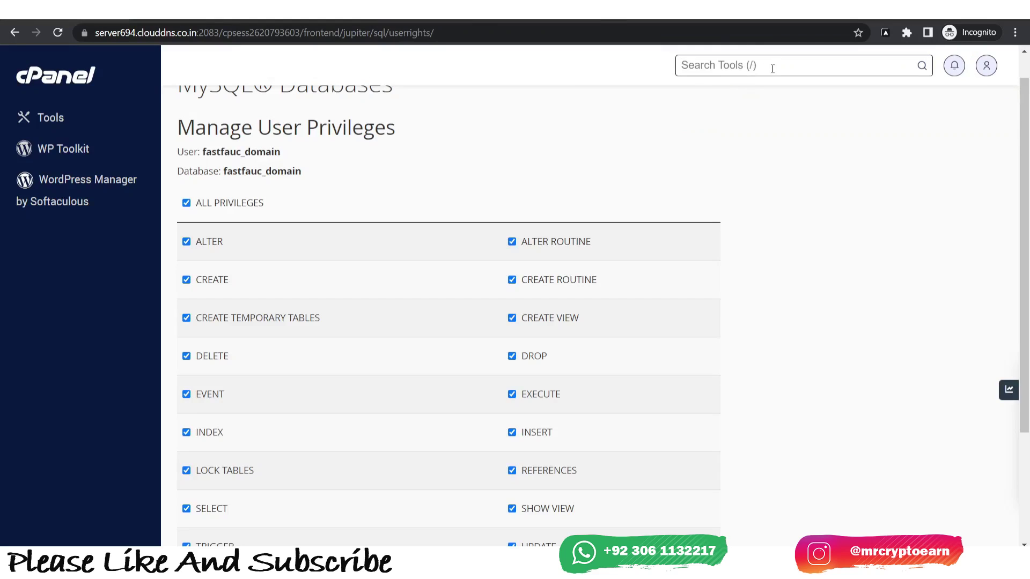
# - Search the cPanel tools for php and open Select PHP Version
pyautogui.click(772, 68)
pyautogui.write('php')
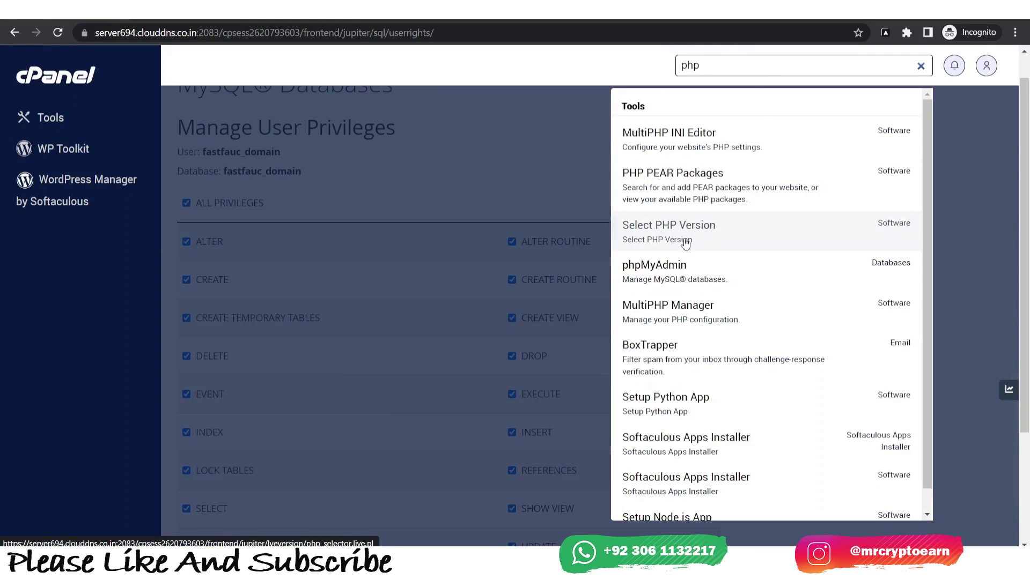
pyautogui.click(713, 241)
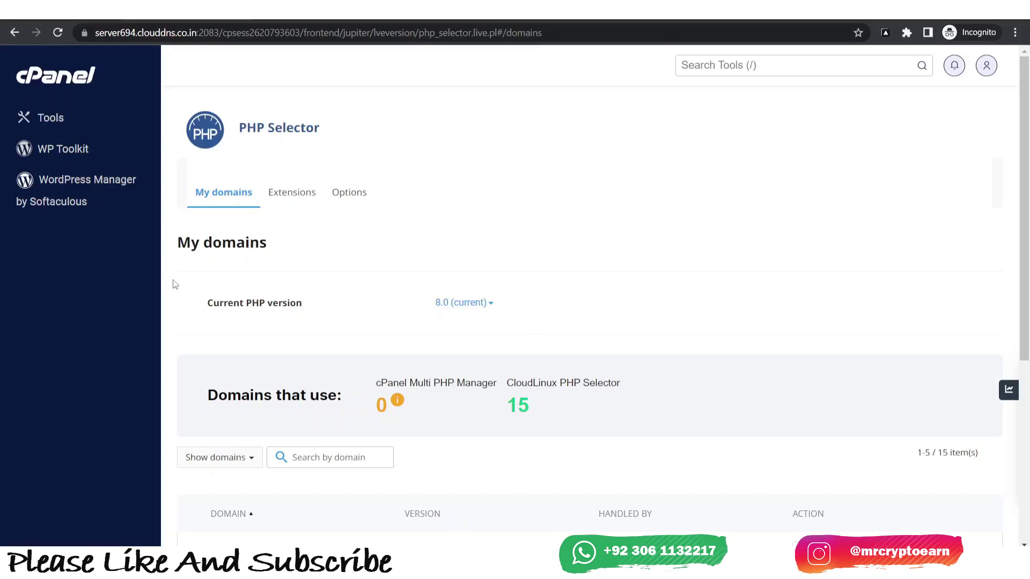
# - Make PHP 7.2 the current version and reload ecoinclaim.com
pyautogui.click(459, 306)
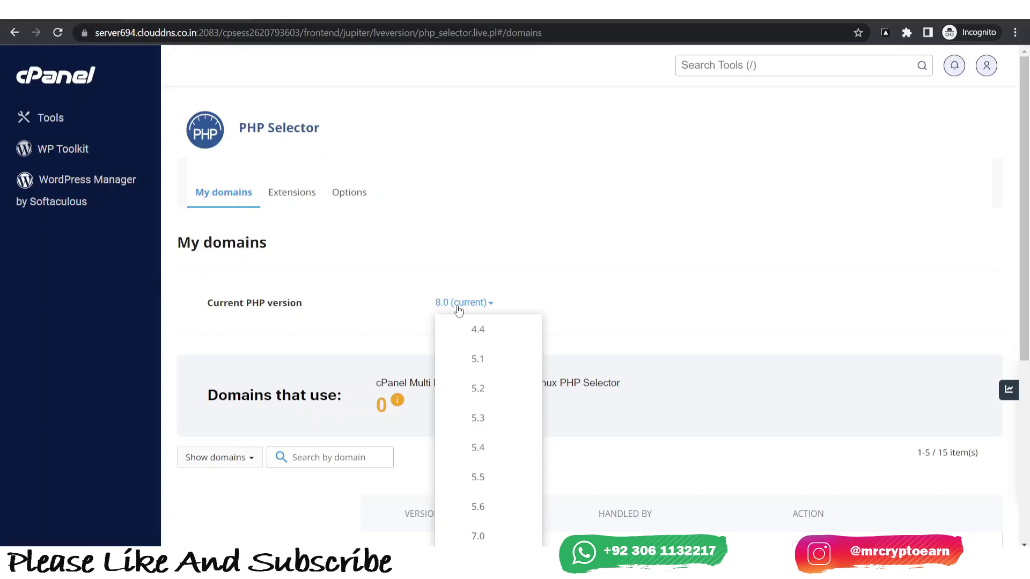
pyautogui.scroll(-1, 509, 466)
pyautogui.scroll(1, 508, 465)
pyautogui.scroll(-1, 508, 465)
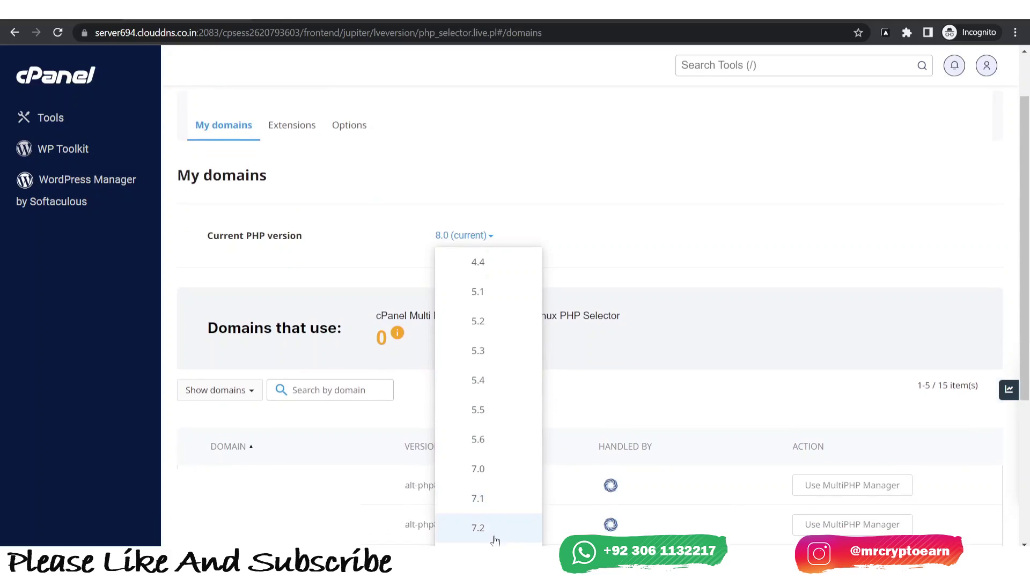
pyautogui.click(483, 527)
pyautogui.click(487, 244)
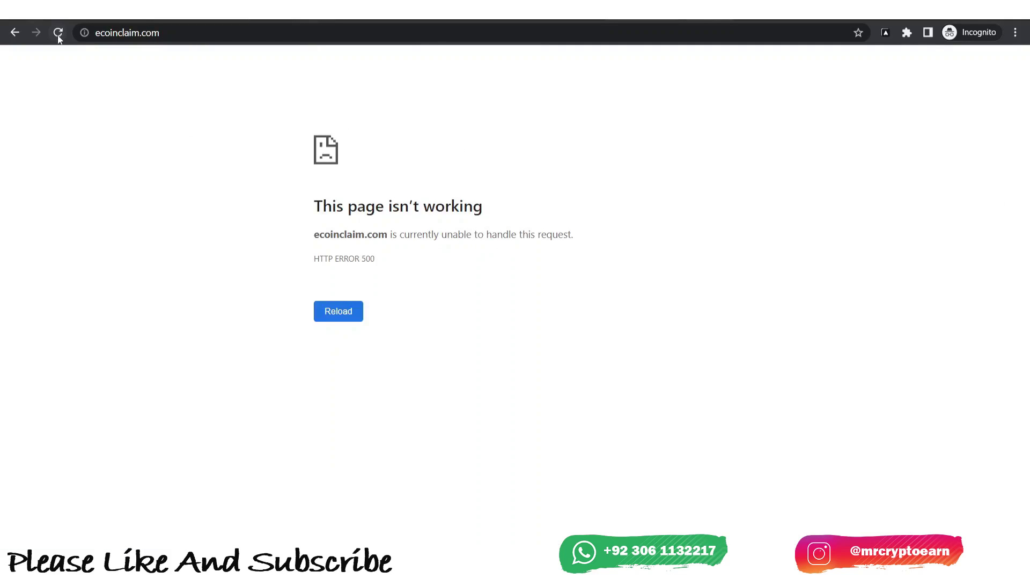
pyautogui.click(57, 32)
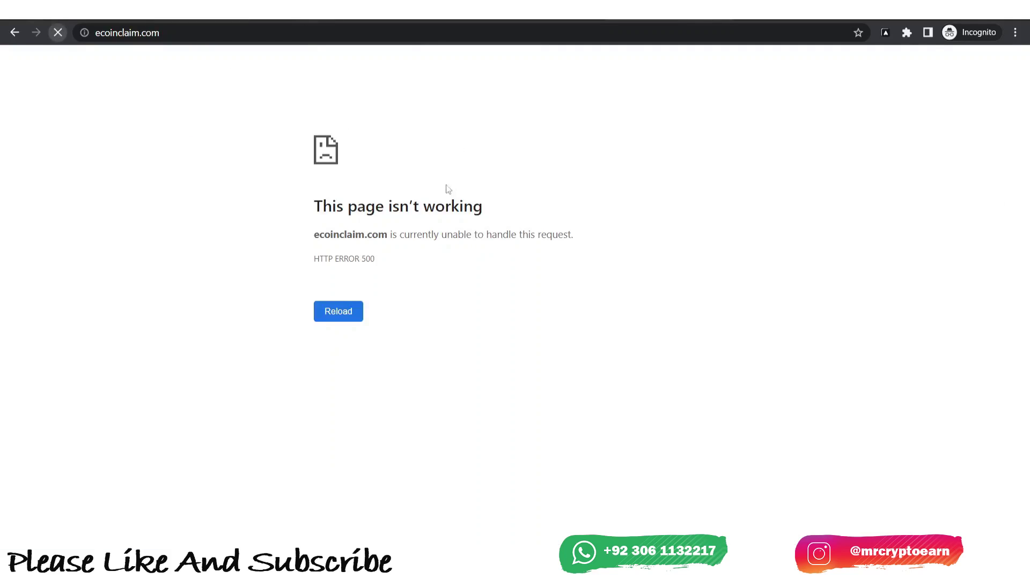
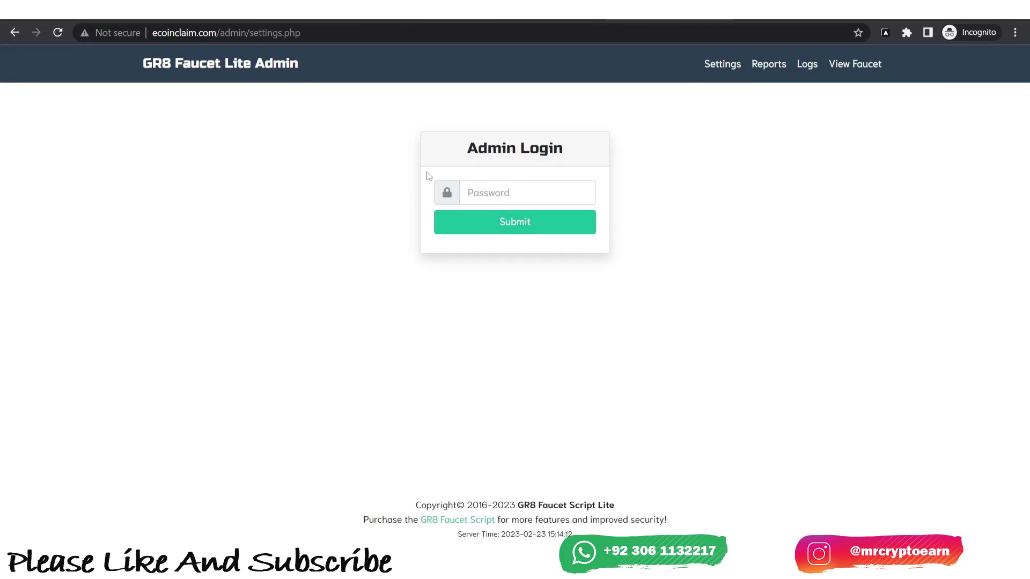
# - Log into the admin panel using the database password copied from line 25 of config.php
pyautogui.click(492, 191)
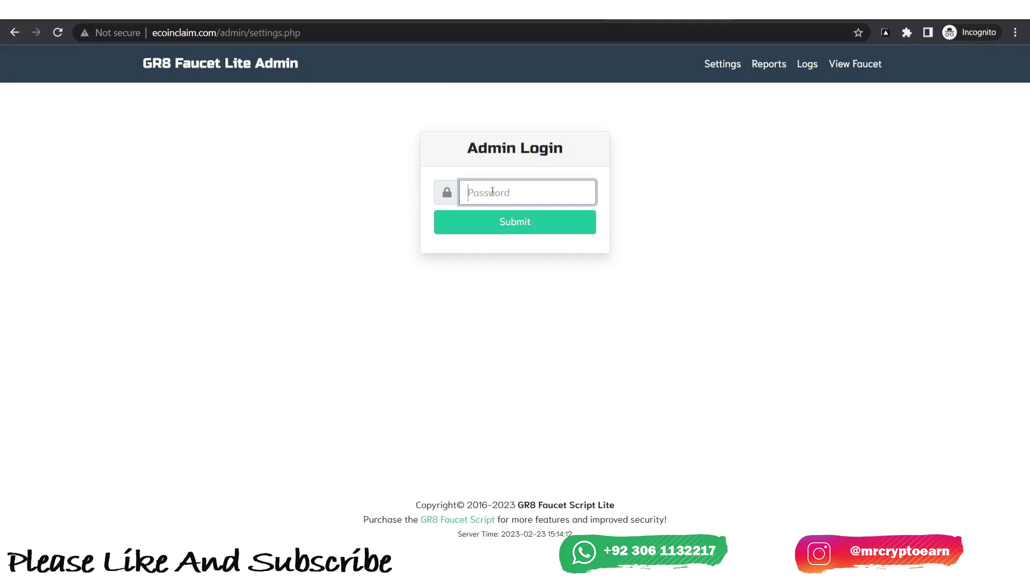
pyautogui.hotkey('ctrl', 'v')
pyautogui.moveTo(541, 187); pyautogui.dragTo(414, 196)
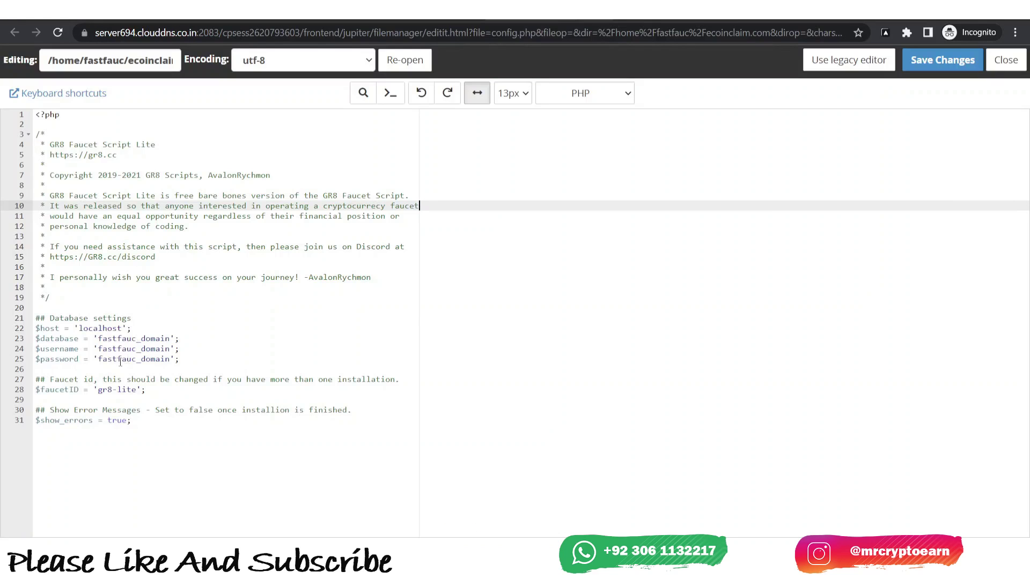
pyautogui.moveTo(95, 360); pyautogui.dragTo(176, 360)
pyautogui.hotkey('ctrl', 'Tab')
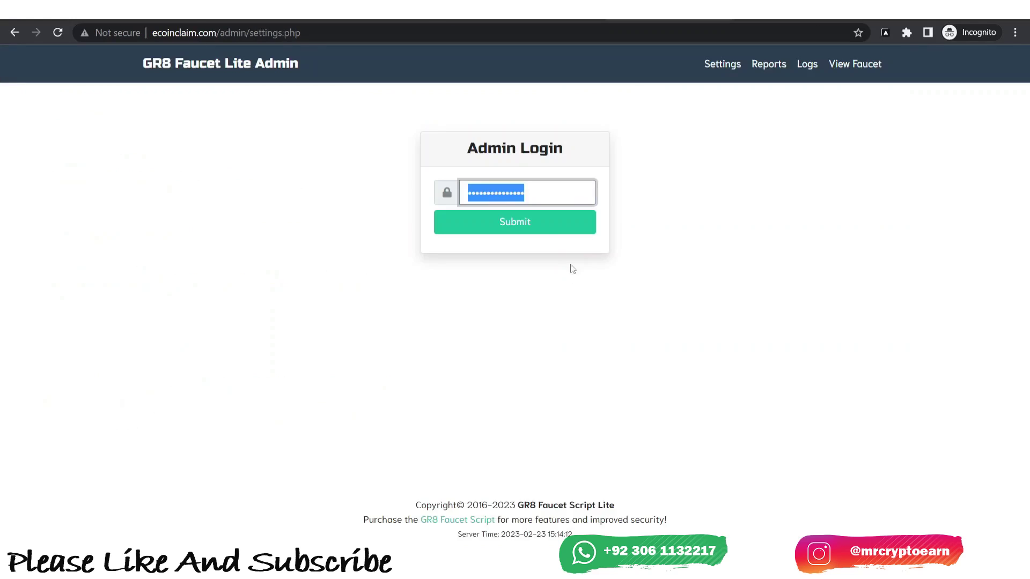
pyautogui.hotkey('ctrl', 'v')
pyautogui.click(547, 230)
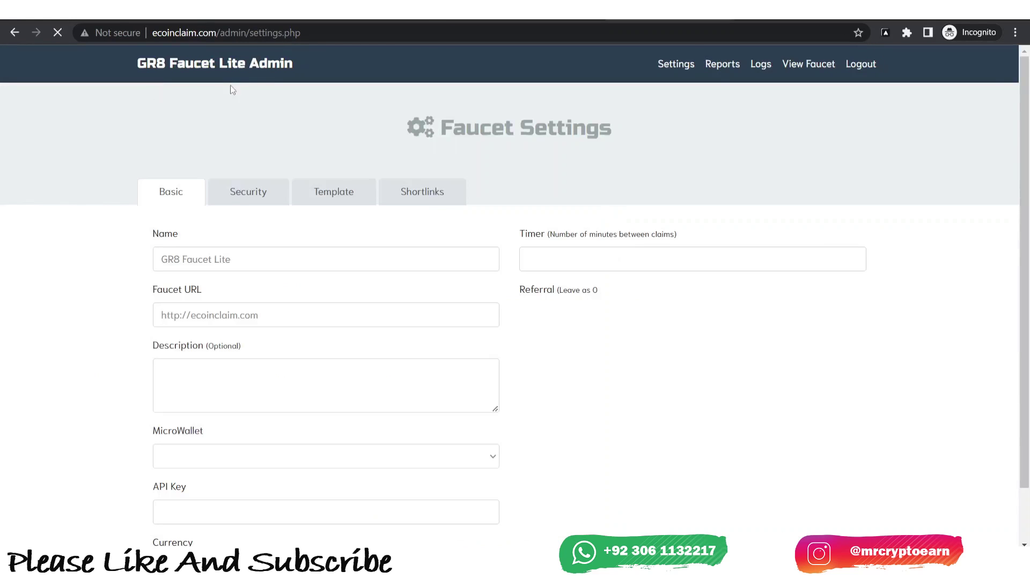
# - Leave the admin area and load ecoinclaim.com by removing 'admin/' from the address
pyautogui.scroll(-4, 215, 204)
pyautogui.scroll(4, 242, 211)
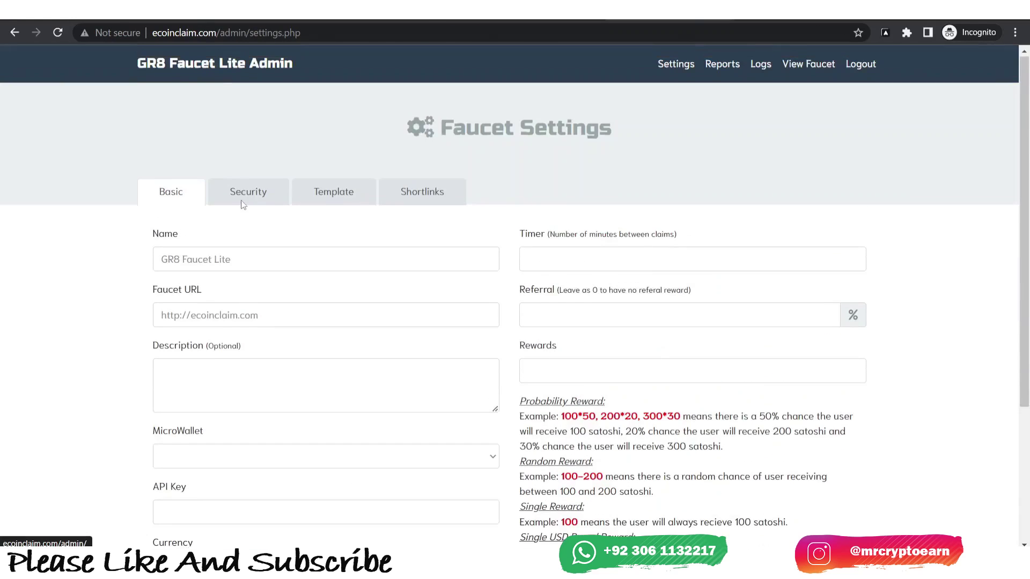
pyautogui.click(223, 67)
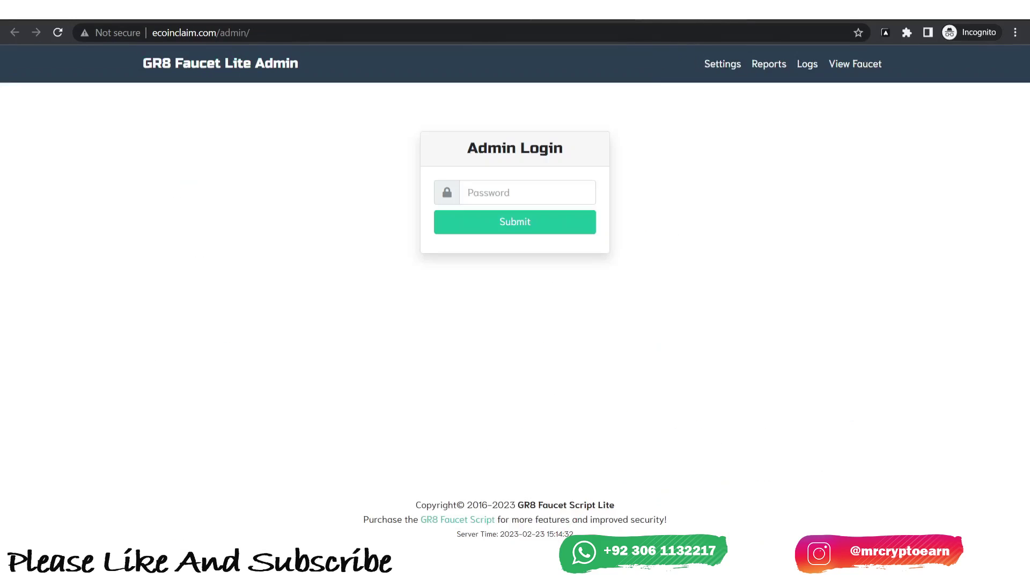
pyautogui.moveTo(250, 33); pyautogui.dragTo(225, 34)
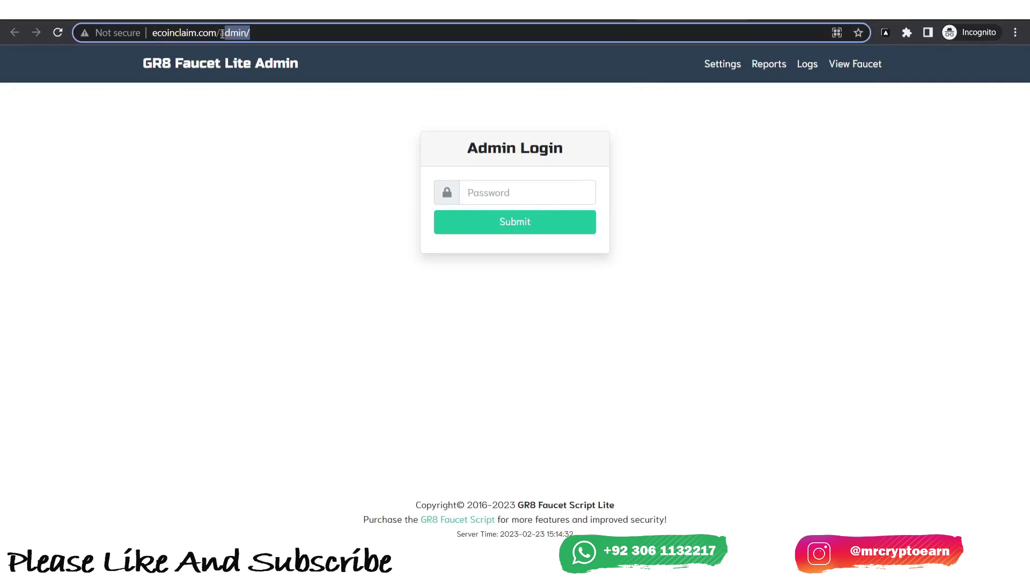
pyautogui.press('BackSpace')
pyautogui.press('Return')
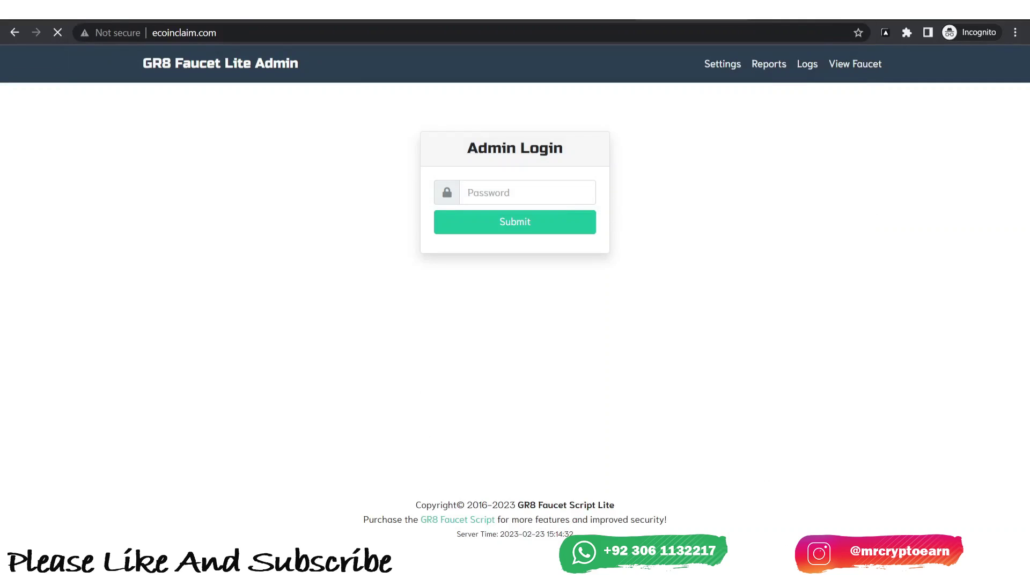
pyautogui.hotkey('alt', 'Tab')
pyautogui.click(859, 408)
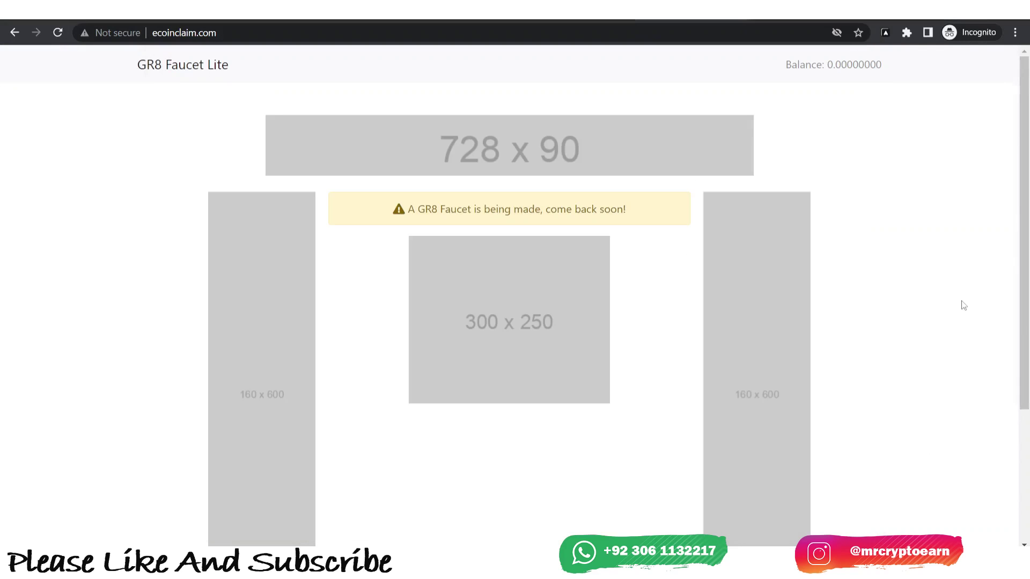
pyautogui.moveTo(1025, 147); pyautogui.dragTo(1000, 108)
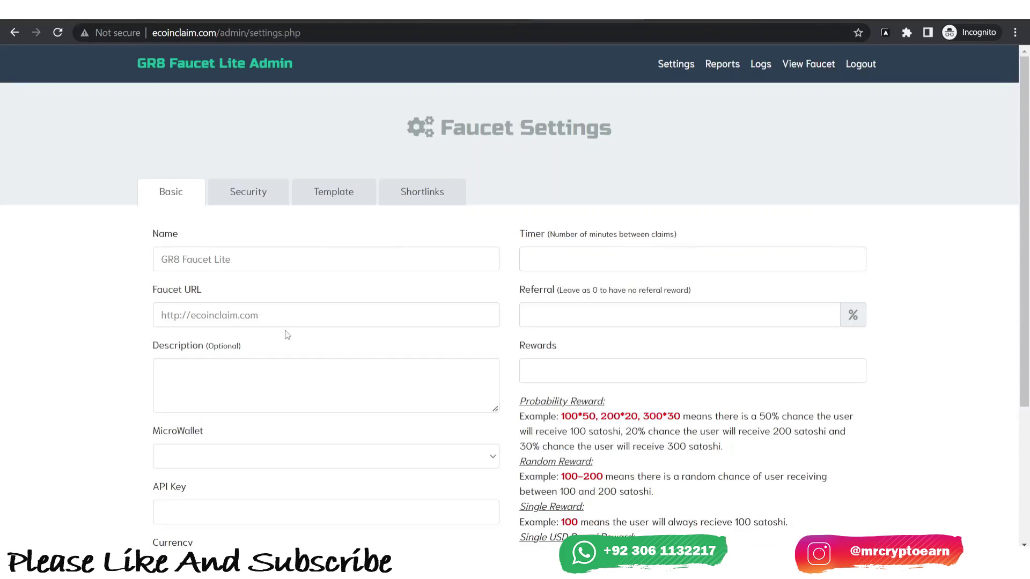
pyautogui.scroll(-1, 235, 315)
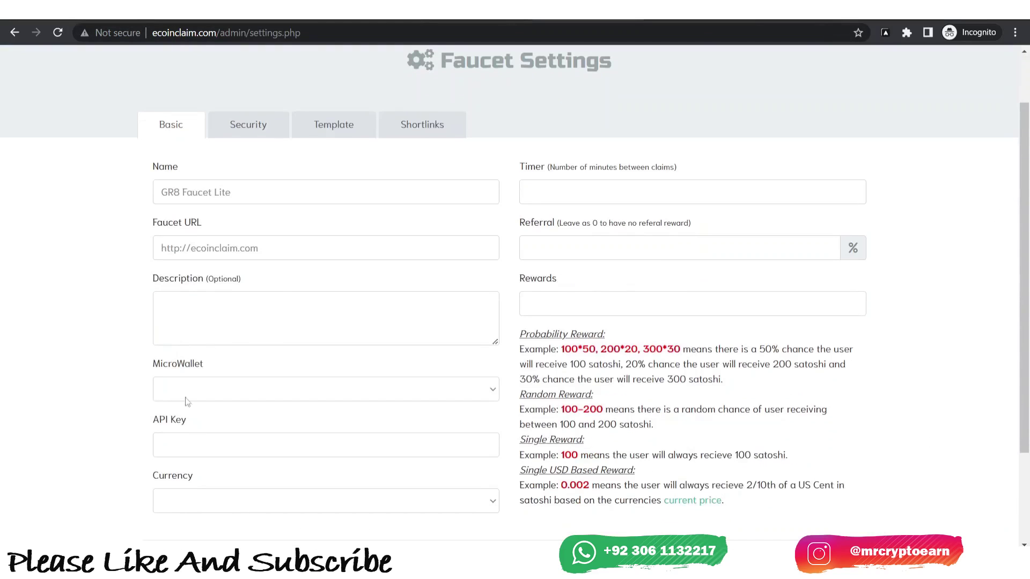
pyautogui.scroll(1, 1026, 241)
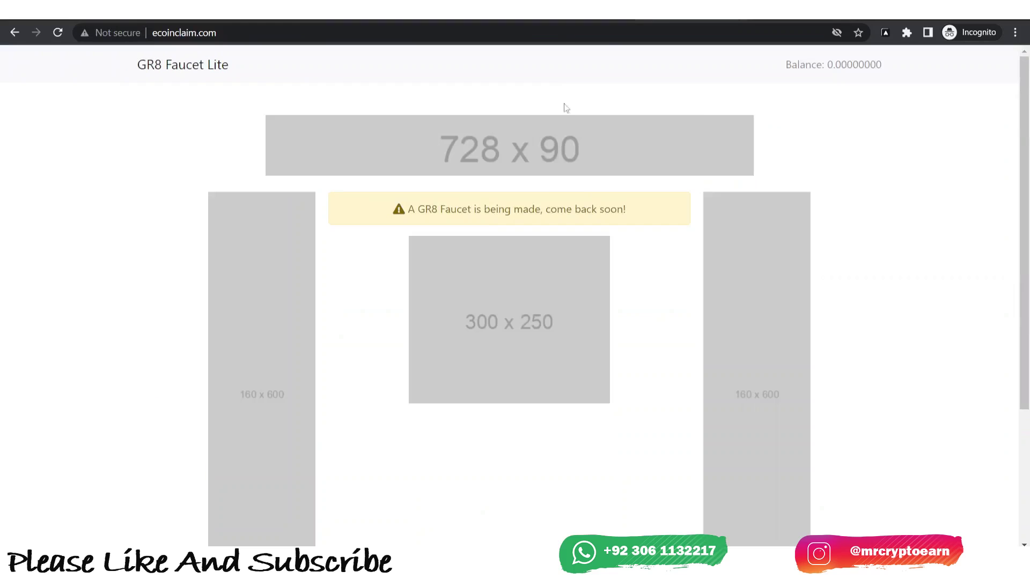
pyautogui.moveTo(1023, 141)
pyautogui.mouseDown()
pyautogui.moveTo(1023, 272)
pyautogui.moveTo(1023, 142)
pyautogui.mouseUp()
pyautogui.hotkey('alt', 'Tab')
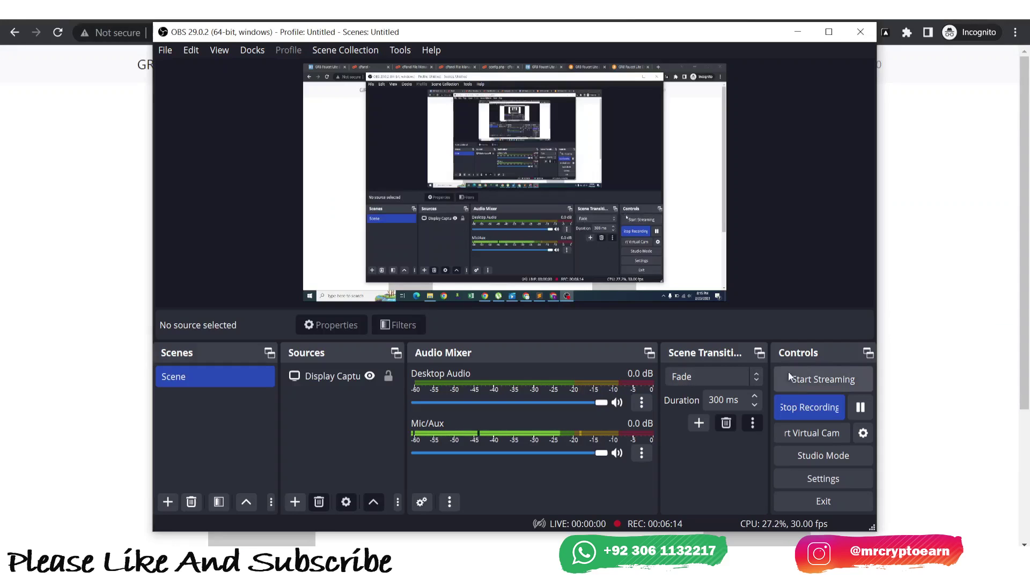